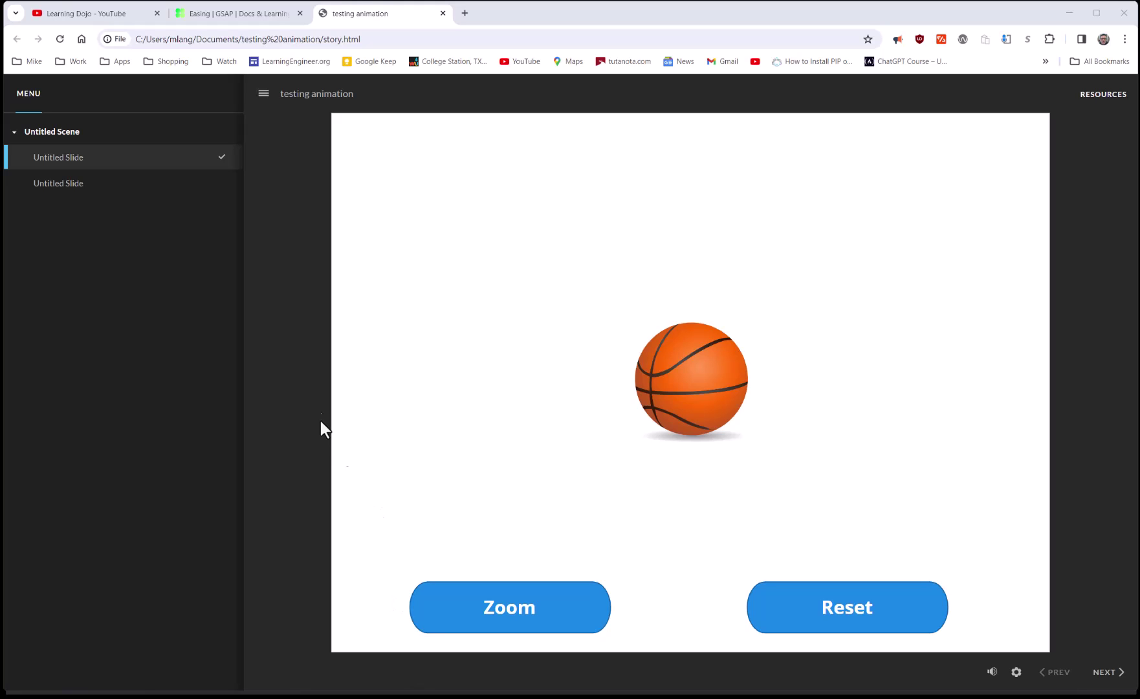
# Step: Look through the Learning Dojo YouTube channel's home page and its Storyline video sections
pyautogui.click(76, 12)
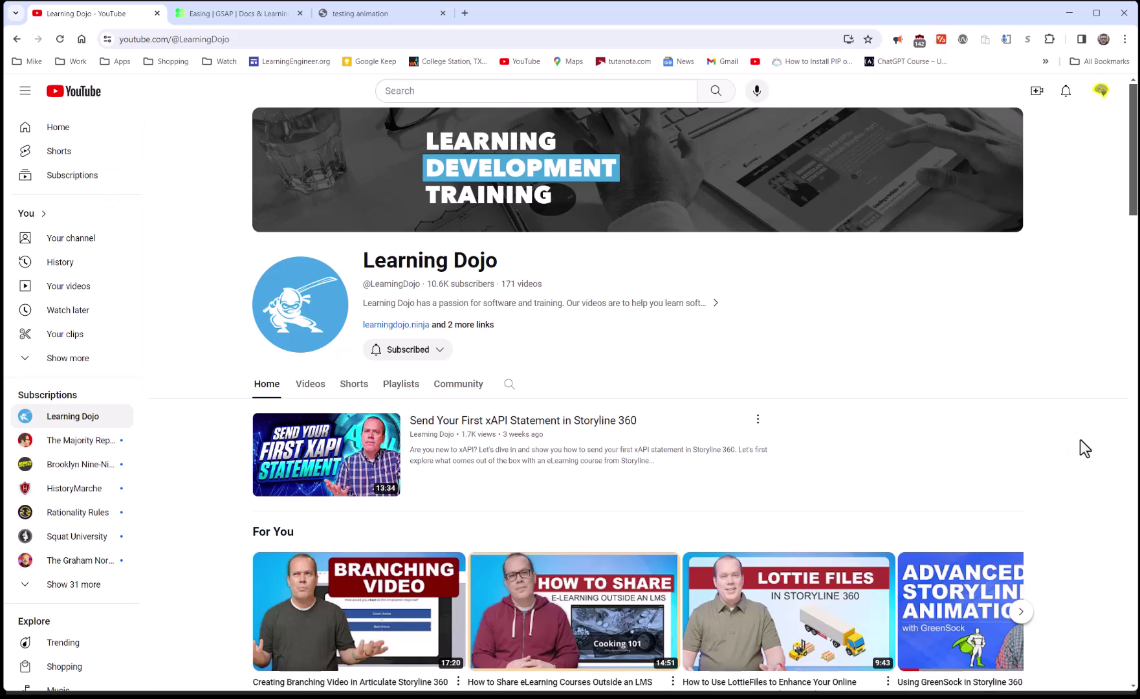
pyautogui.scroll(-3, 1098, 402)
pyautogui.scroll(-4, 1099, 401)
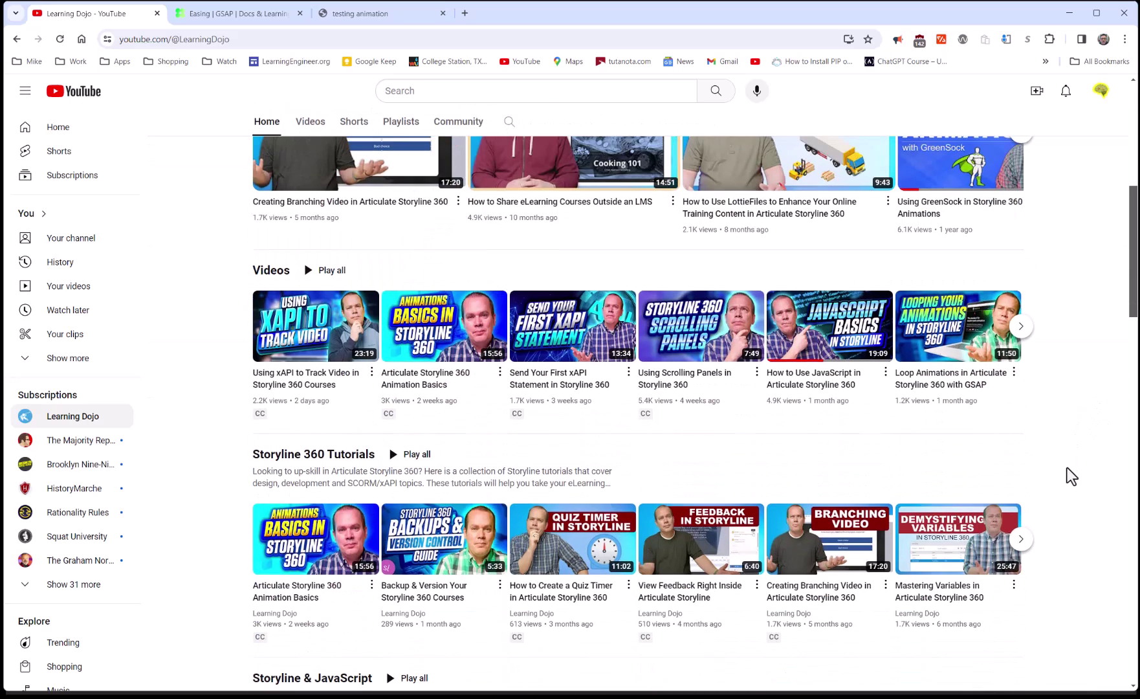
pyautogui.scroll(4, 1067, 468)
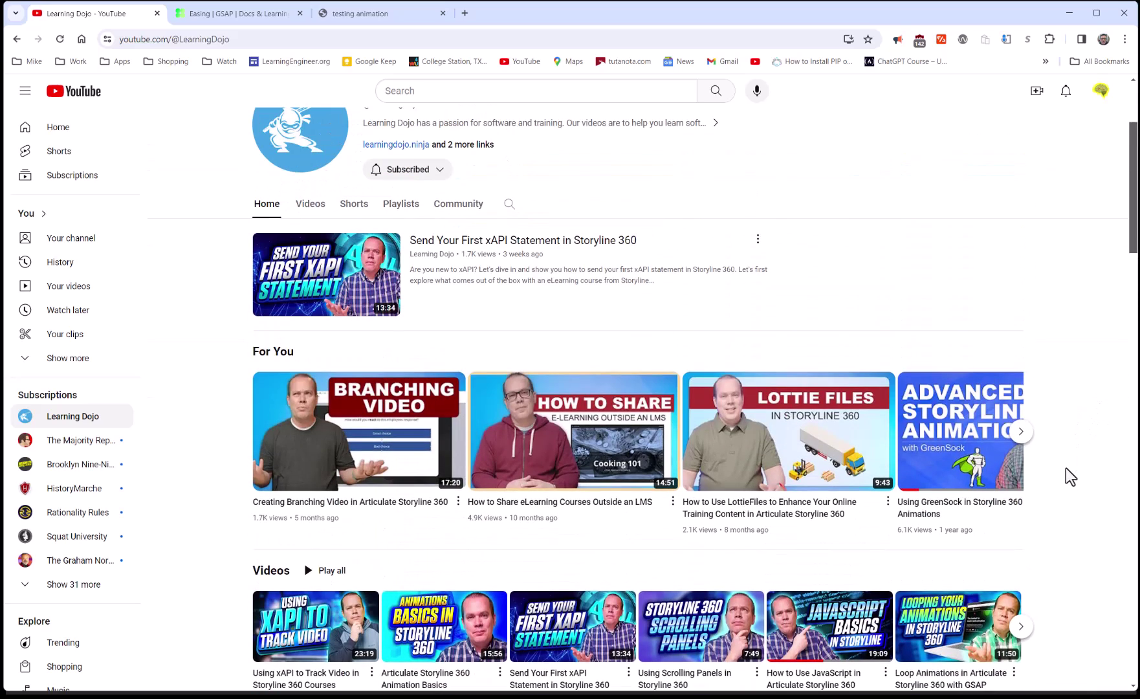
pyautogui.scroll(3, 1066, 467)
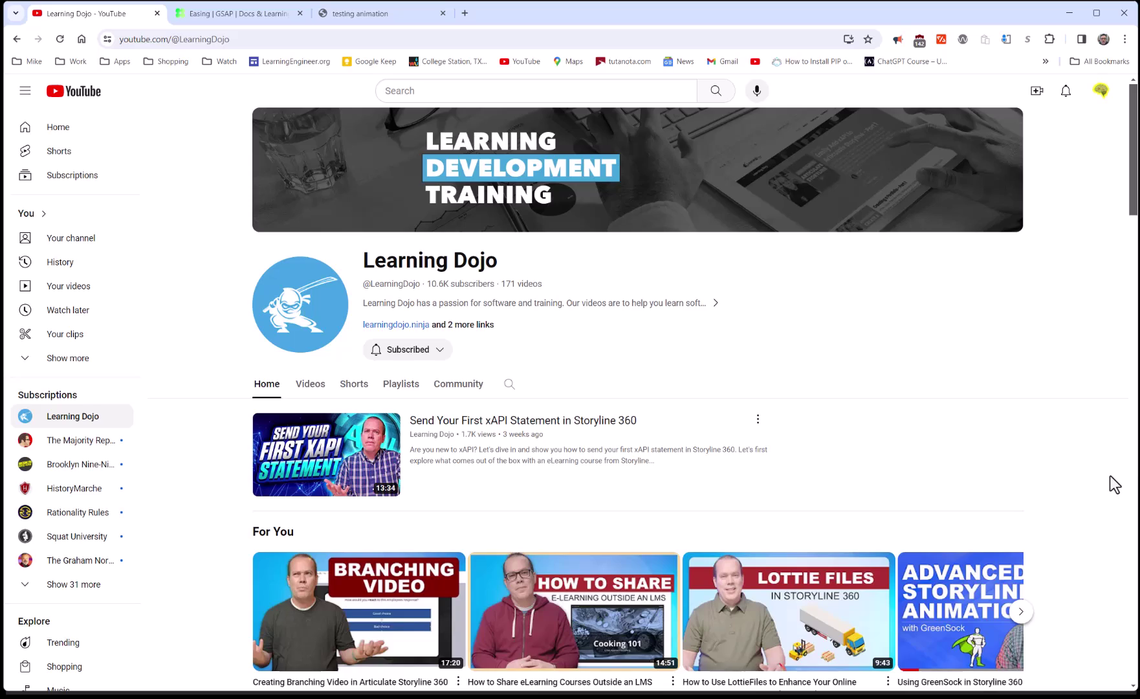
pyautogui.scroll(-4, 1110, 475)
pyautogui.scroll(-3, 1110, 471)
pyautogui.scroll(8, 1110, 471)
# Step: Test the Zoom and Reset animations on both the basketball image slide and the Basketball text slide of the published course
pyautogui.click(375, 14)
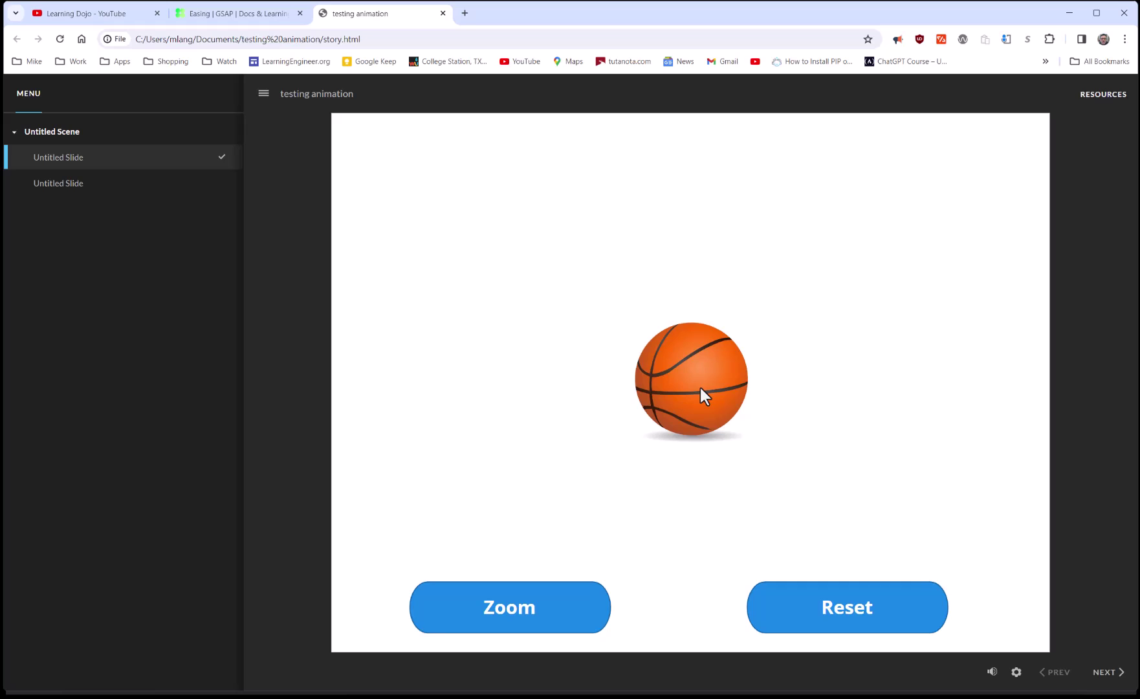
pyautogui.click(509, 623)
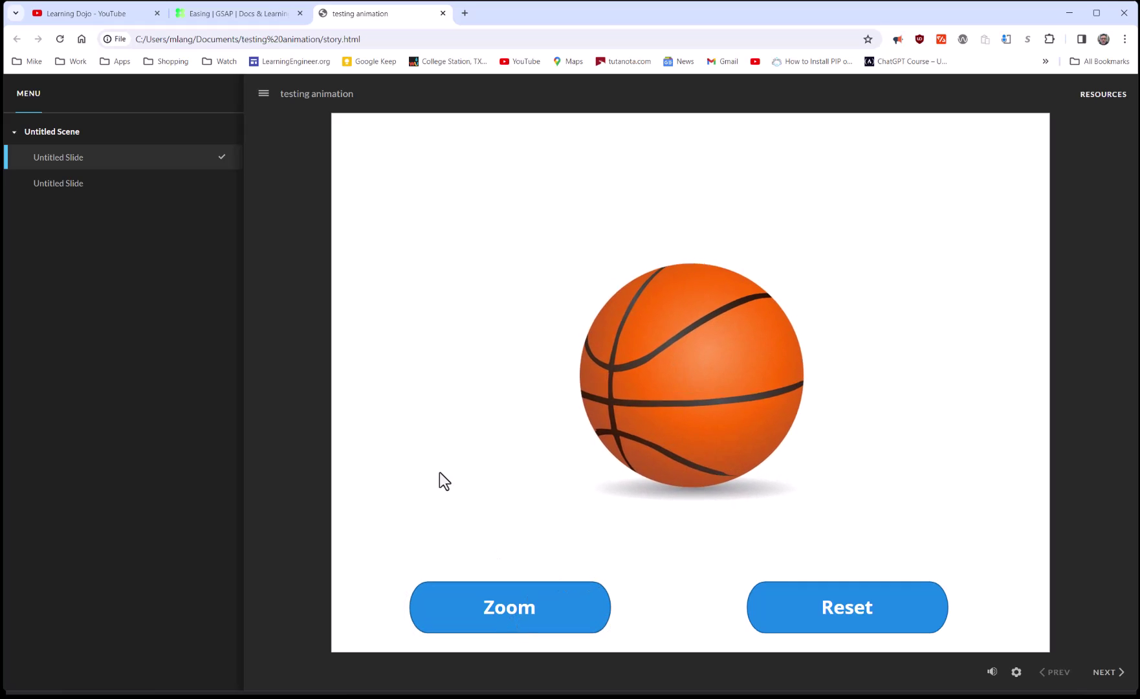
pyautogui.click(844, 620)
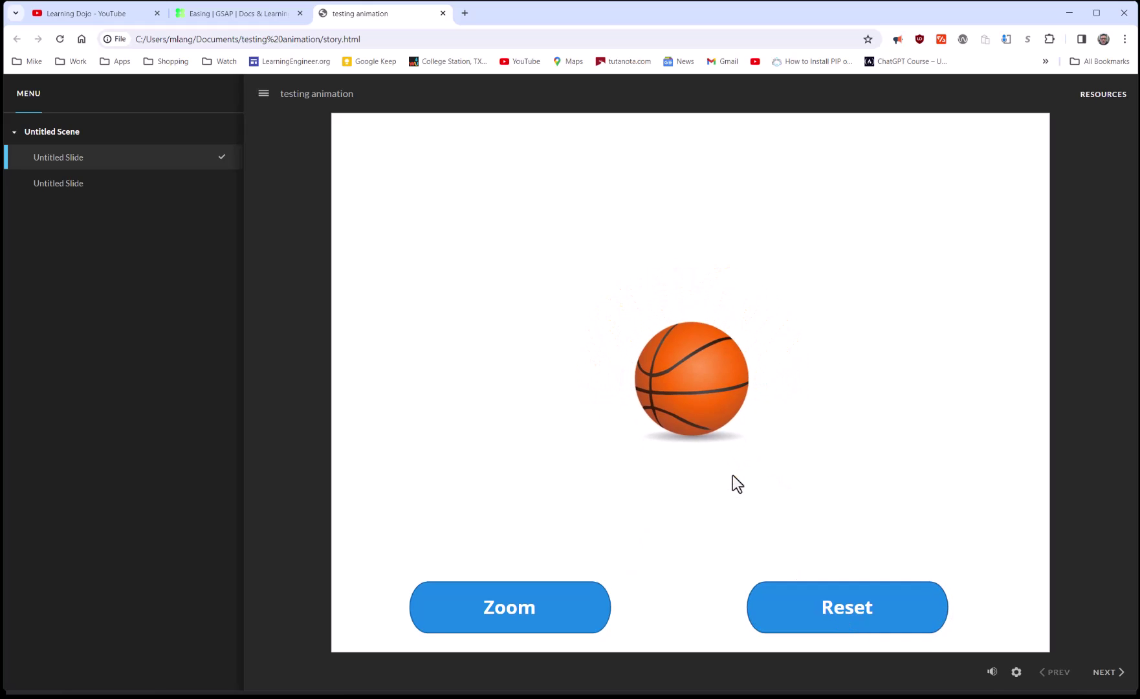
pyautogui.click(88, 191)
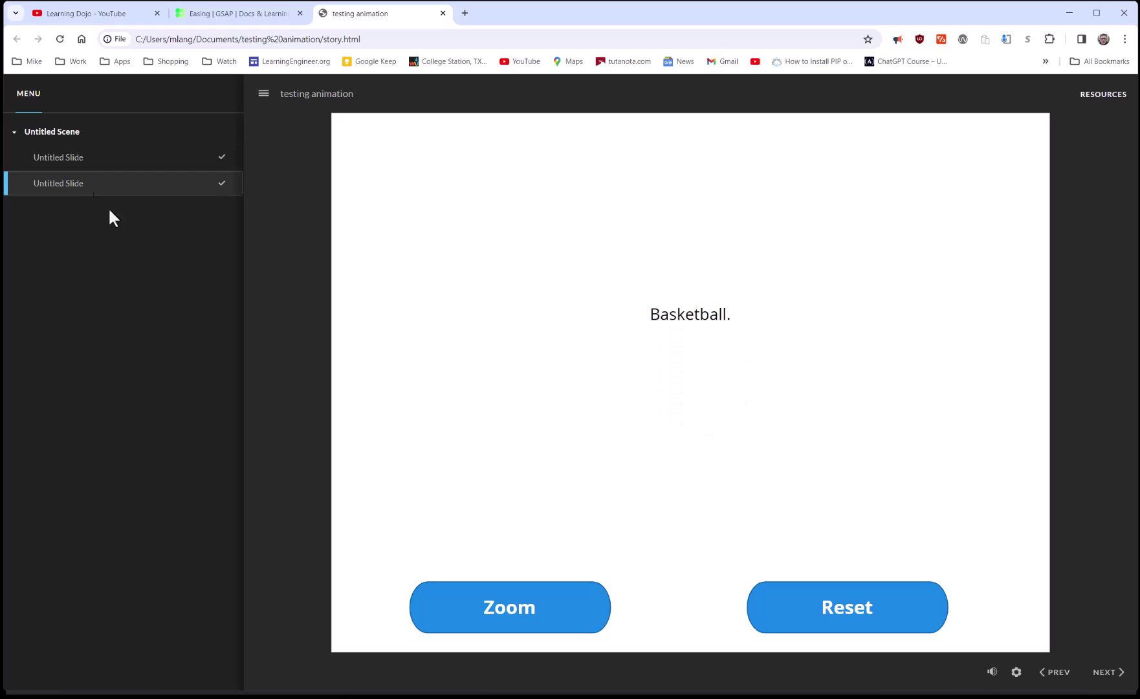
pyautogui.click(524, 622)
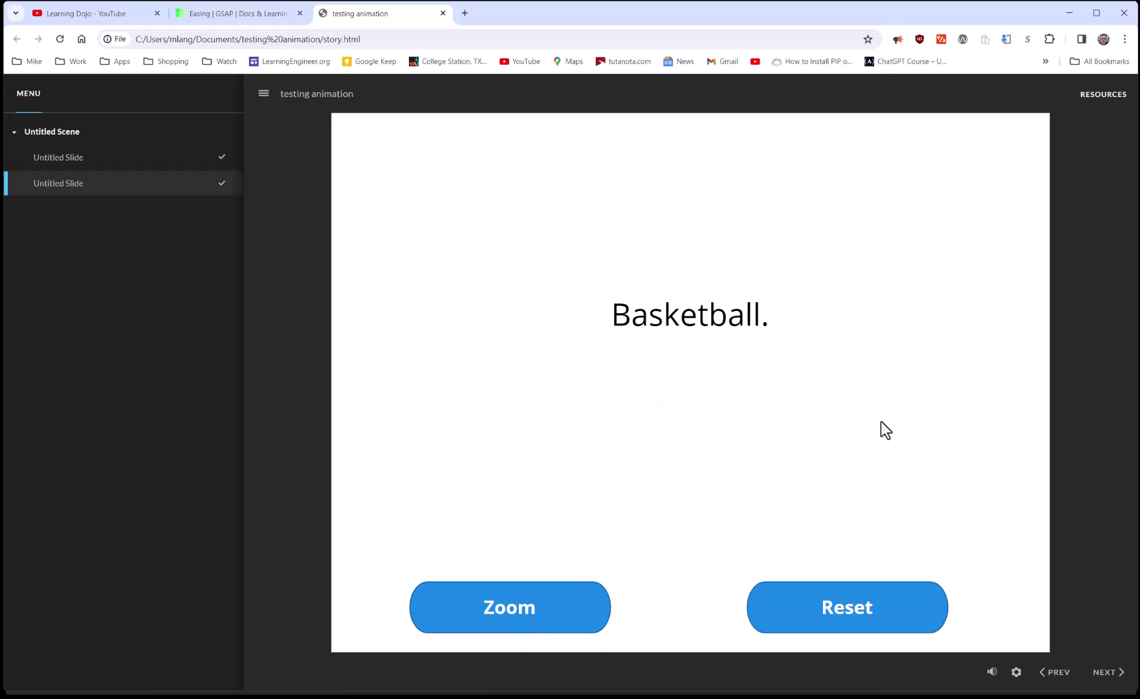
pyautogui.click(857, 621)
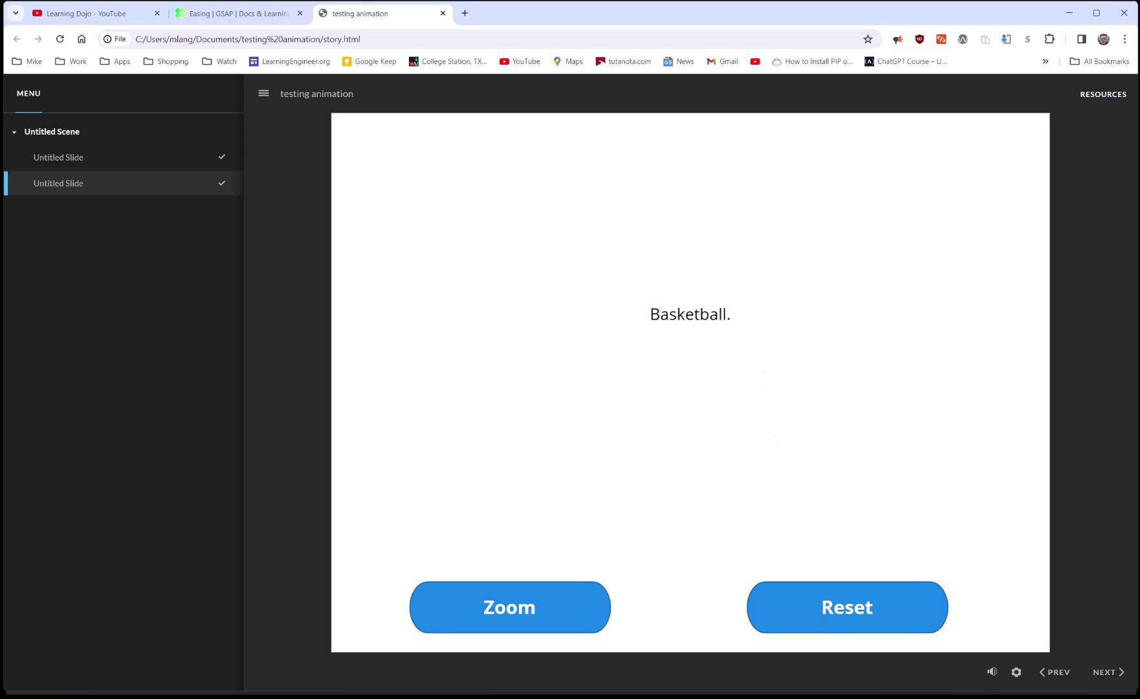
# Step: Switch to Articulate Storyline, dismiss the publish message, and add a blank slide after slide 1.2
pyautogui.hotkey('alt', 'Tab')
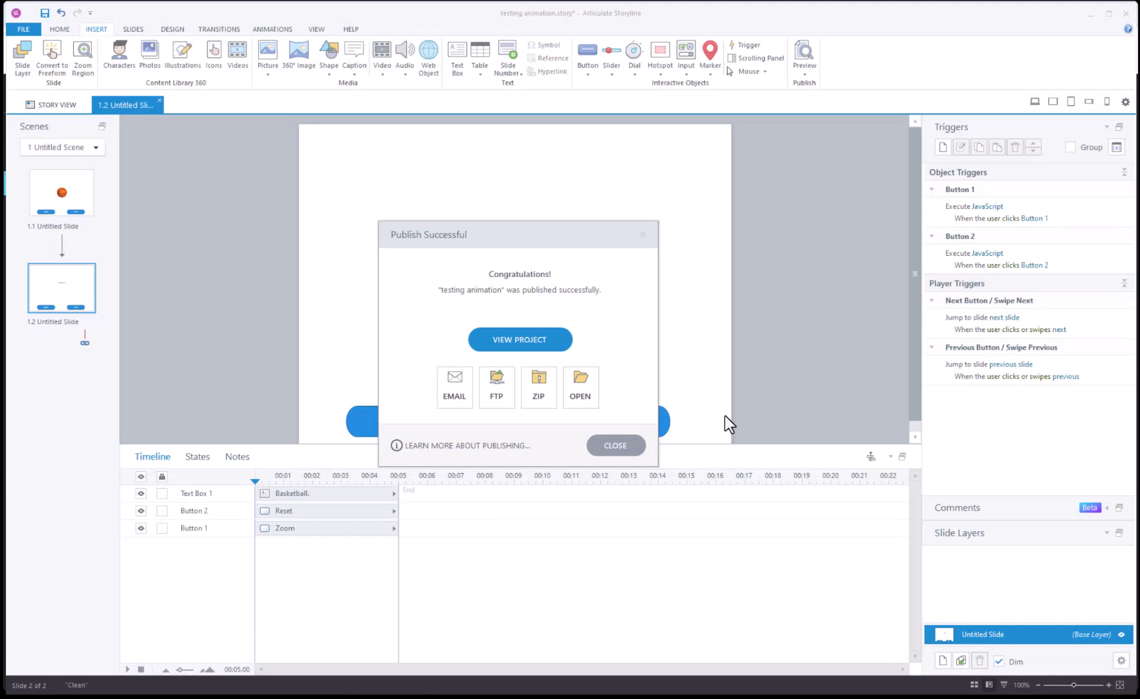
pyautogui.click(625, 451)
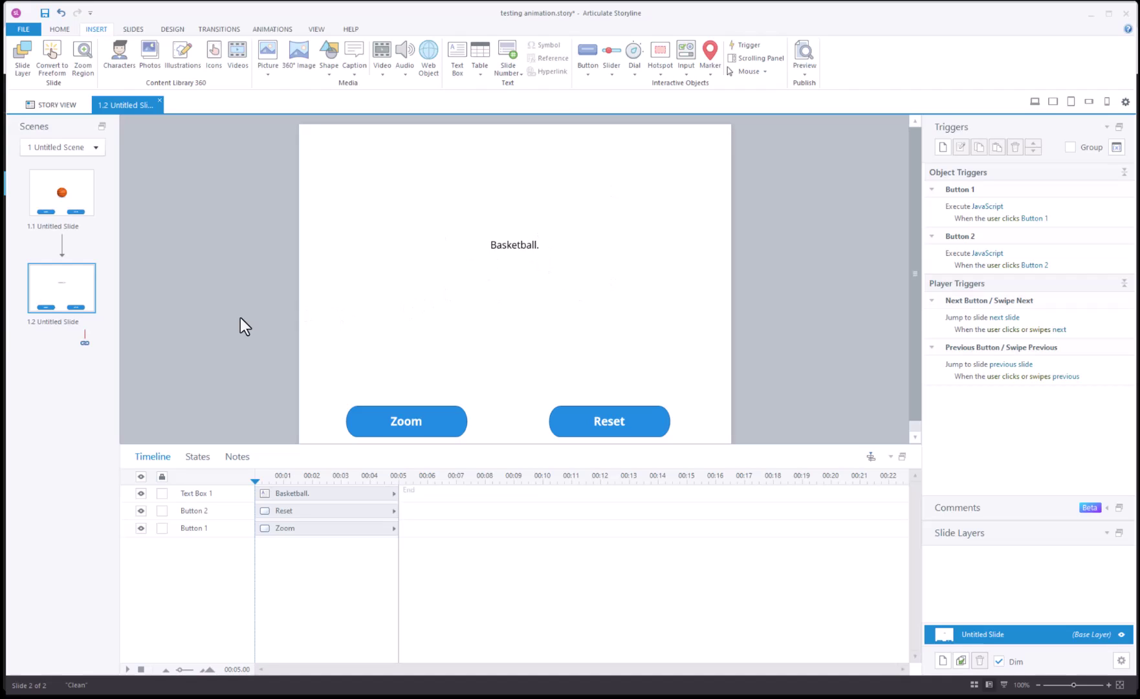
pyautogui.rightClick(60, 298)
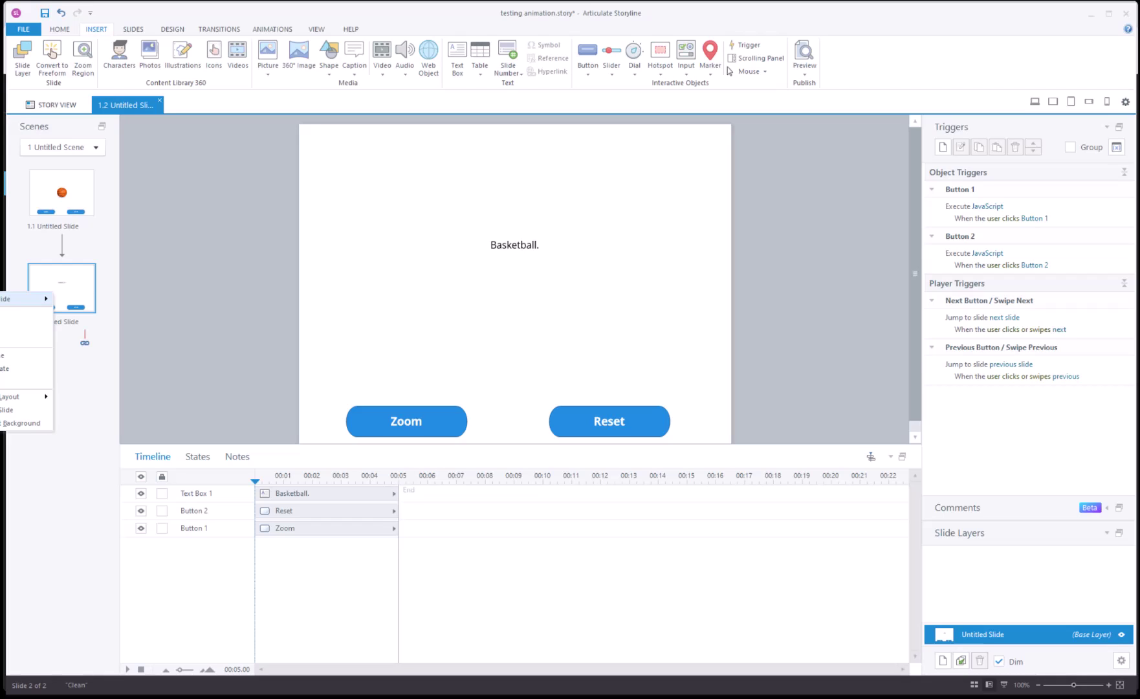
pyautogui.click(3, 462)
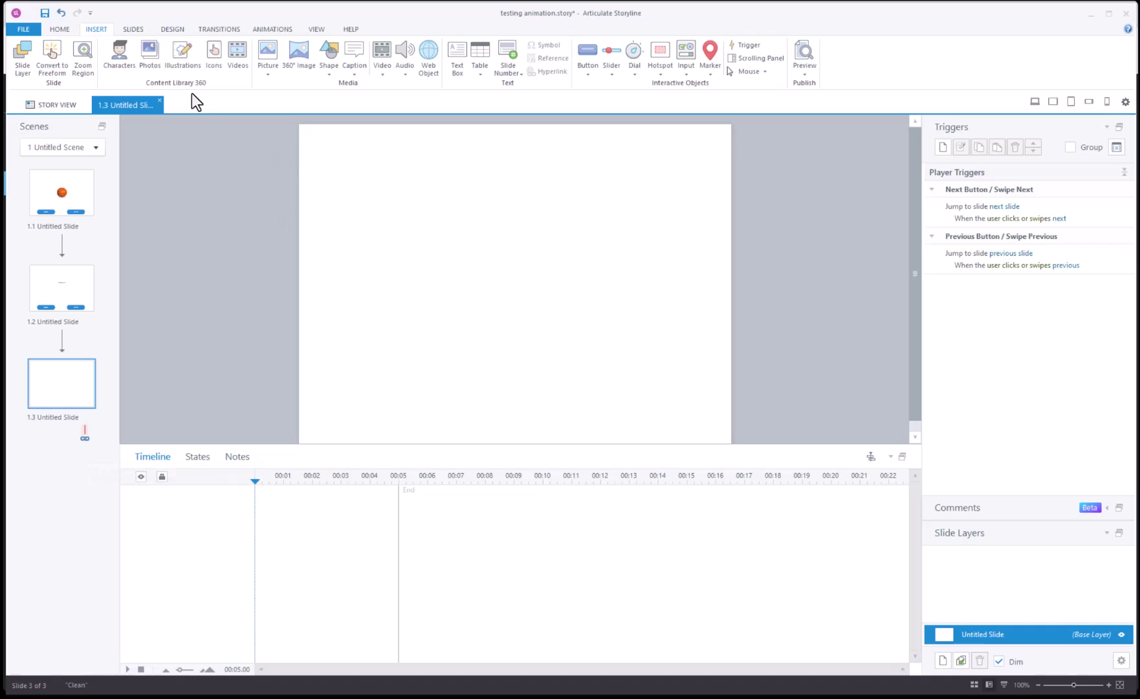
# Step: Insert the 4592 x 3448 Content Library photo of a basketball beside purple shoes onto slide 1.3
pyautogui.click(148, 52)
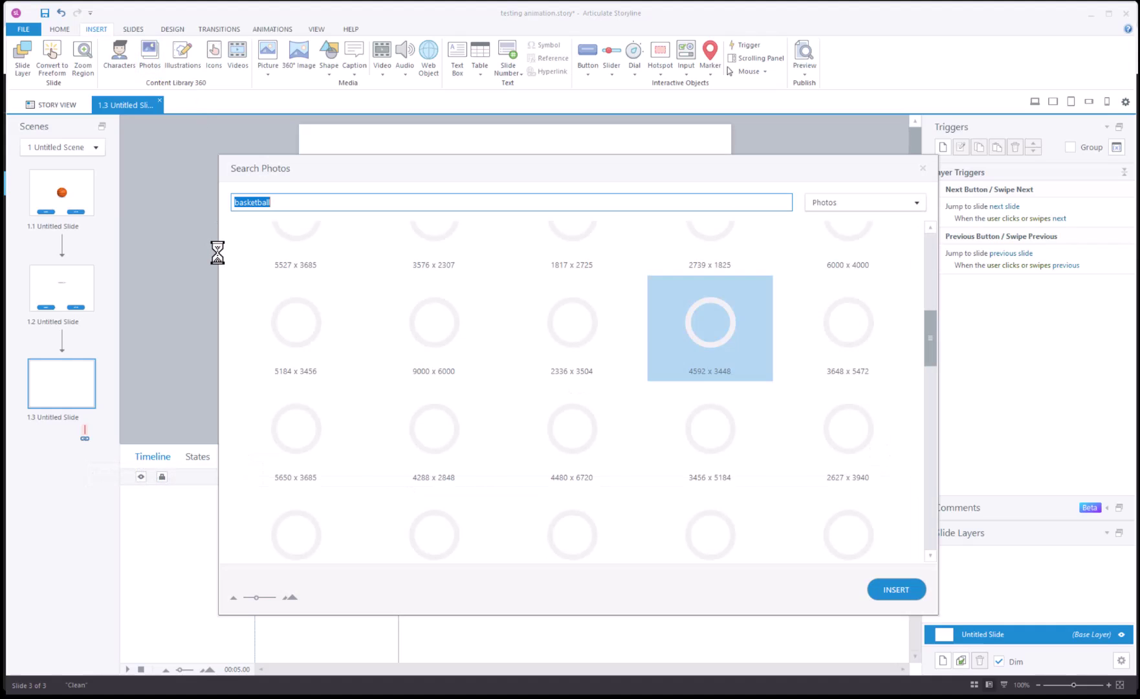
pyautogui.click(685, 328)
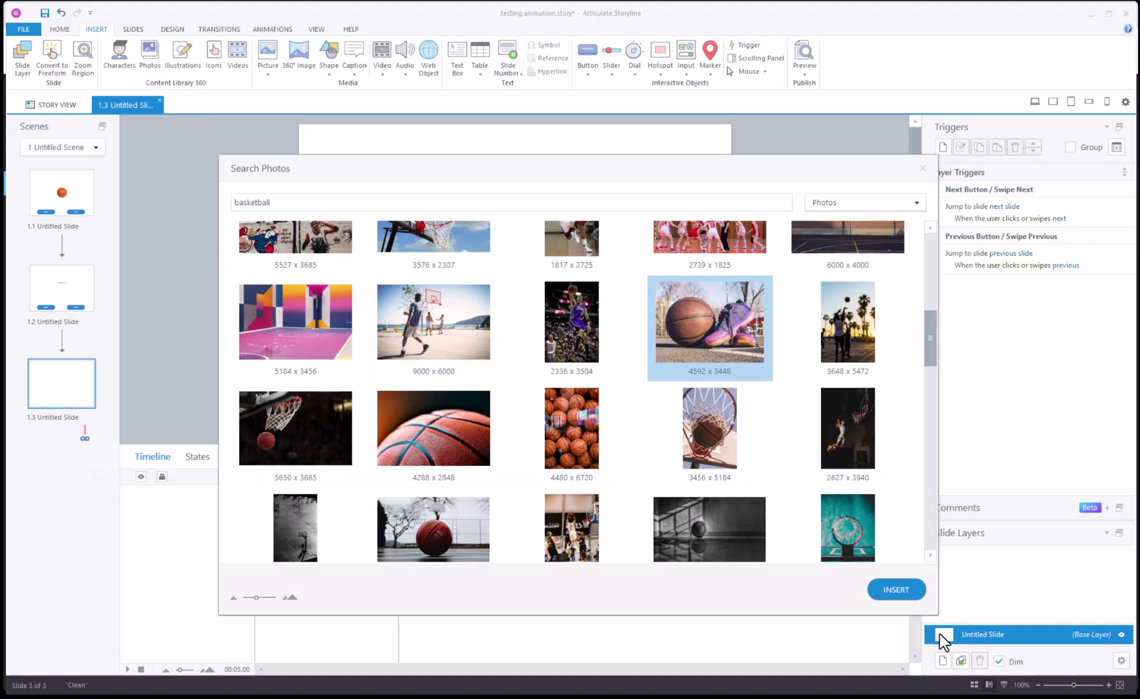
pyautogui.click(899, 598)
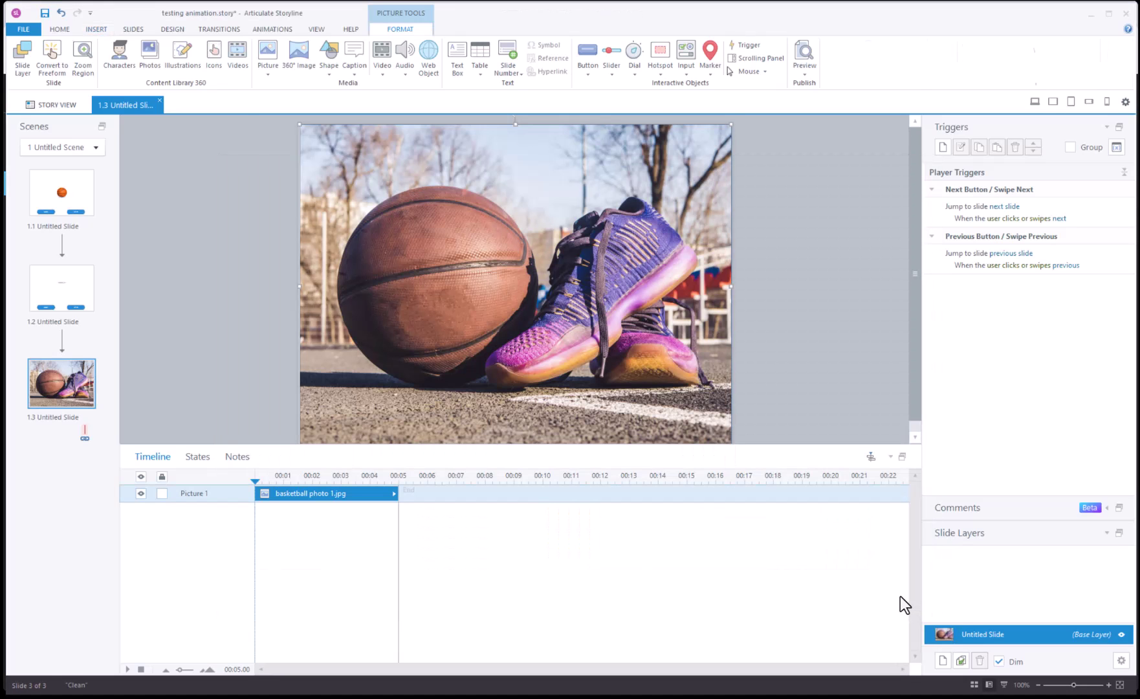
# Step: Shrink the basketball photo to about 249 x 187 px and move it to about X 249, Y 177 px on the slide
pyautogui.moveTo(731, 123); pyautogui.dragTo(449, 332)
pyautogui.moveTo(374, 368); pyautogui.dragTo(524, 264)
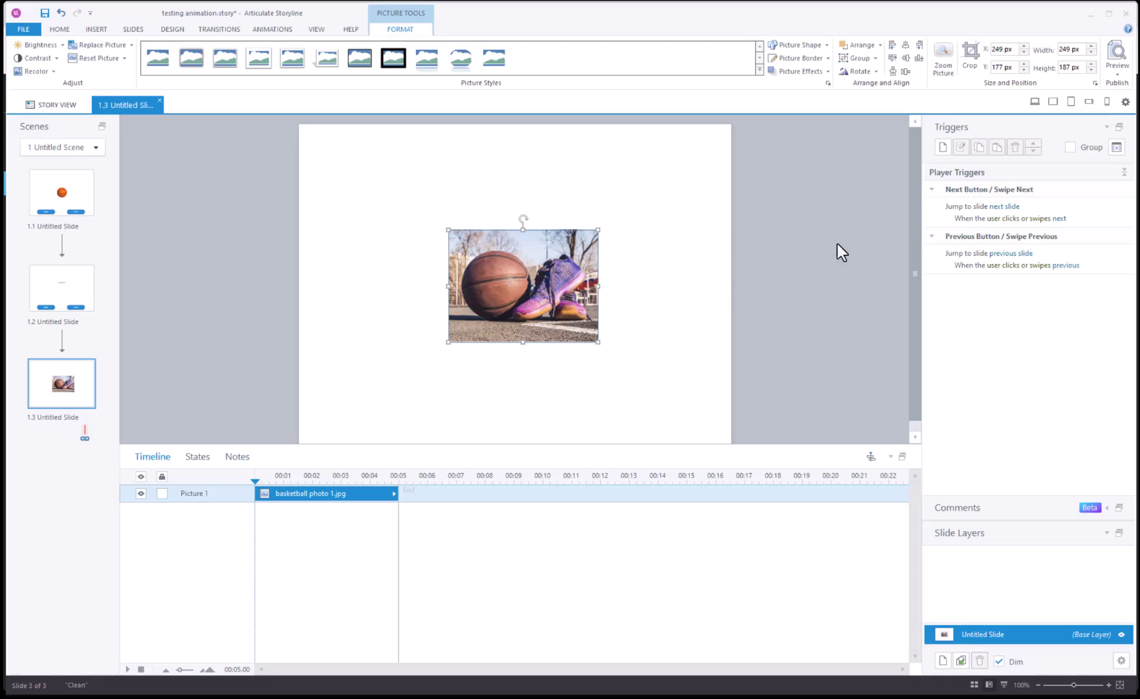
pyautogui.click(676, 295)
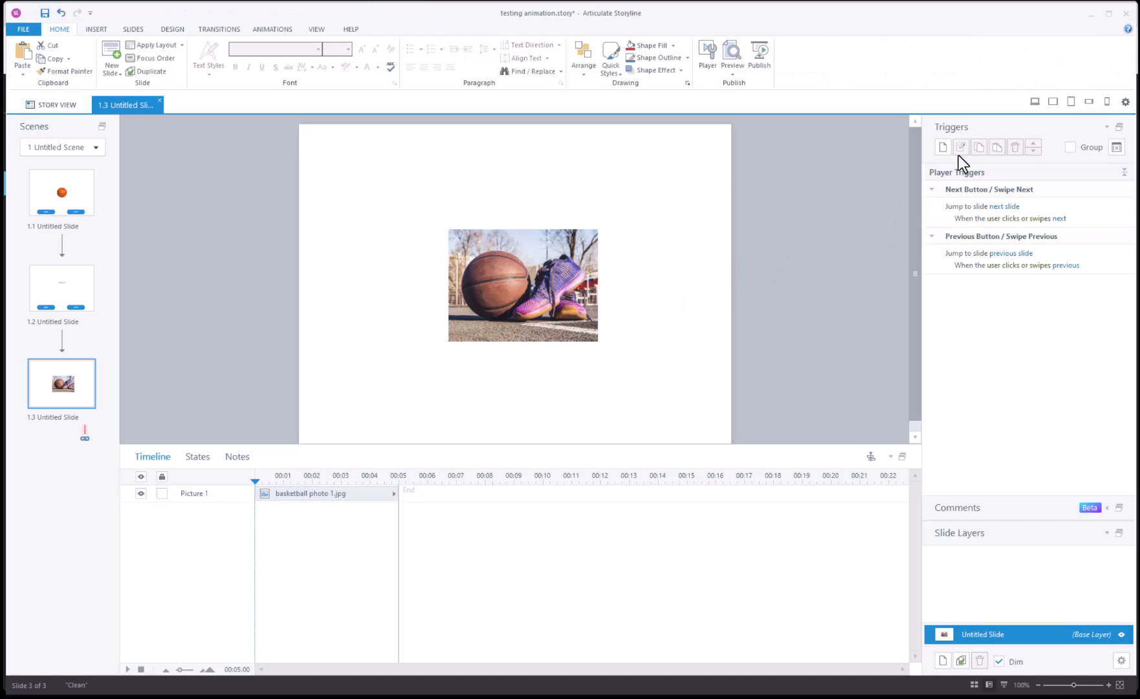
pyautogui.click(943, 147)
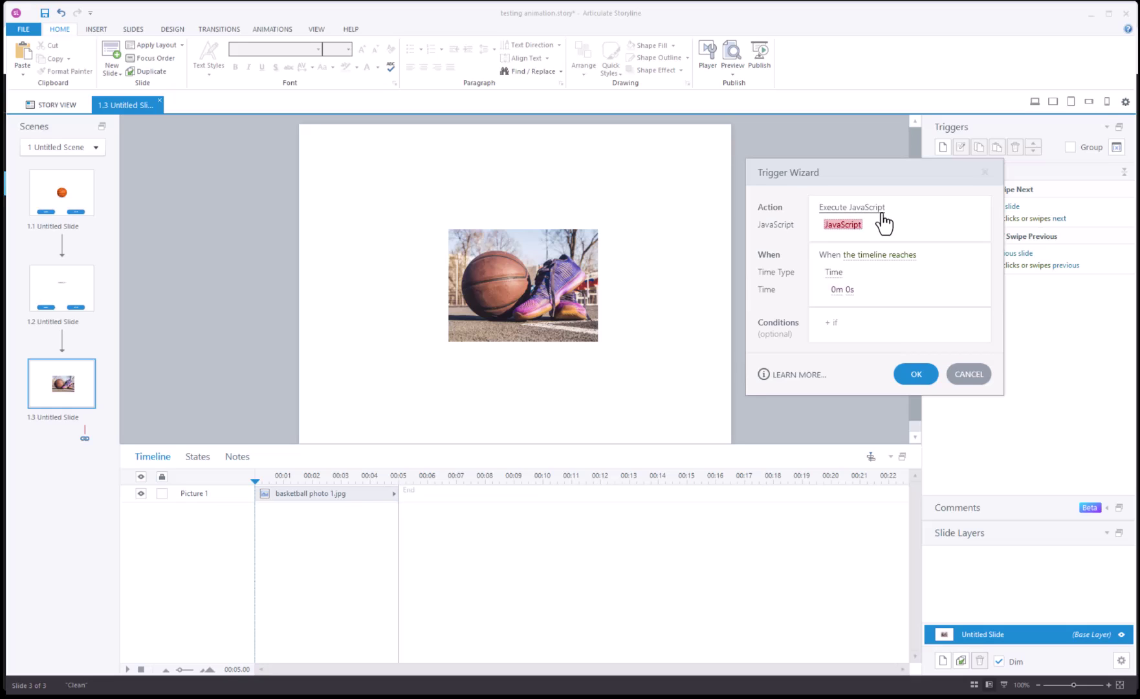
pyautogui.click(839, 226)
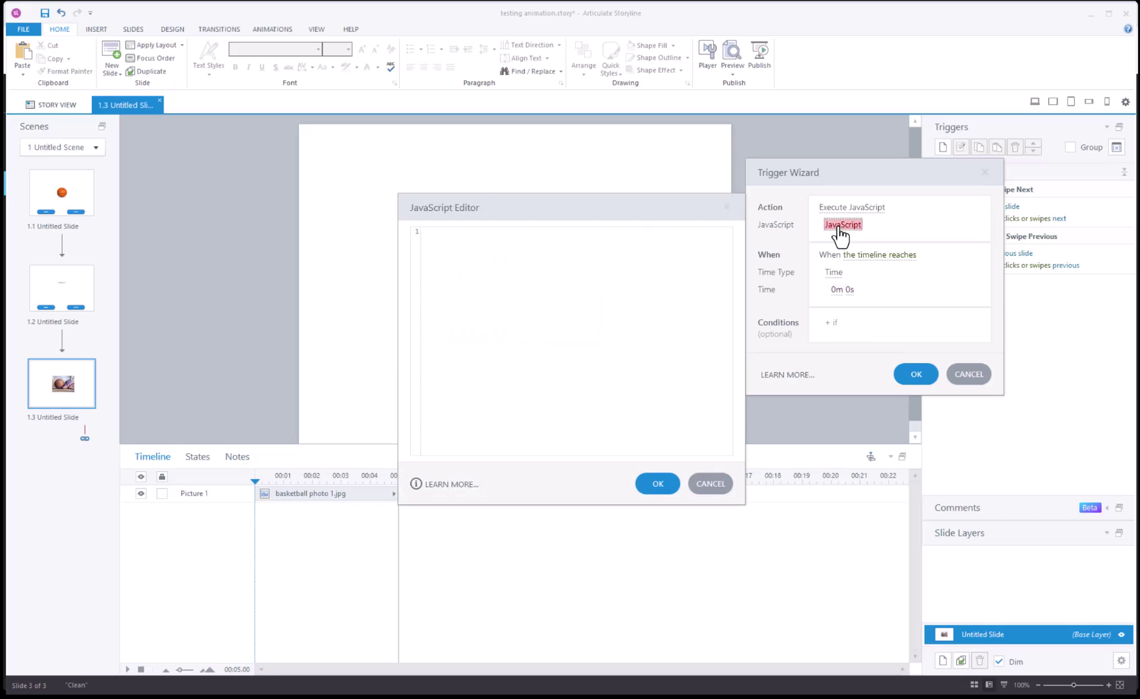
pyautogui.moveTo(482, 206); pyautogui.dragTo(308, 277)
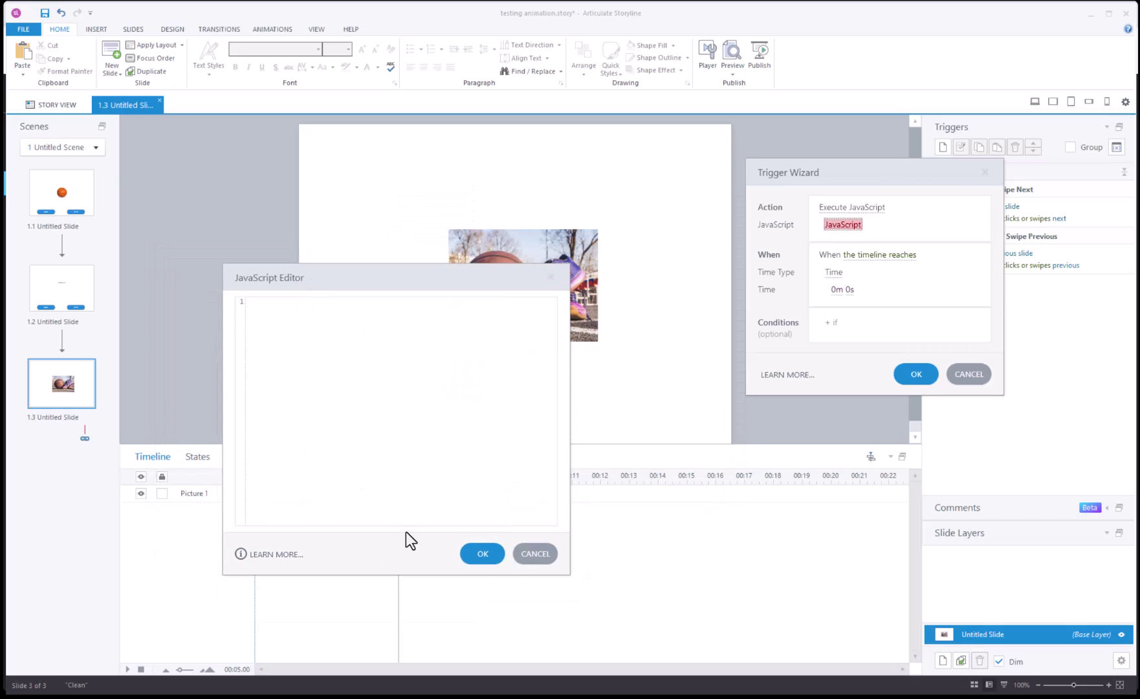
pyautogui.click(528, 554)
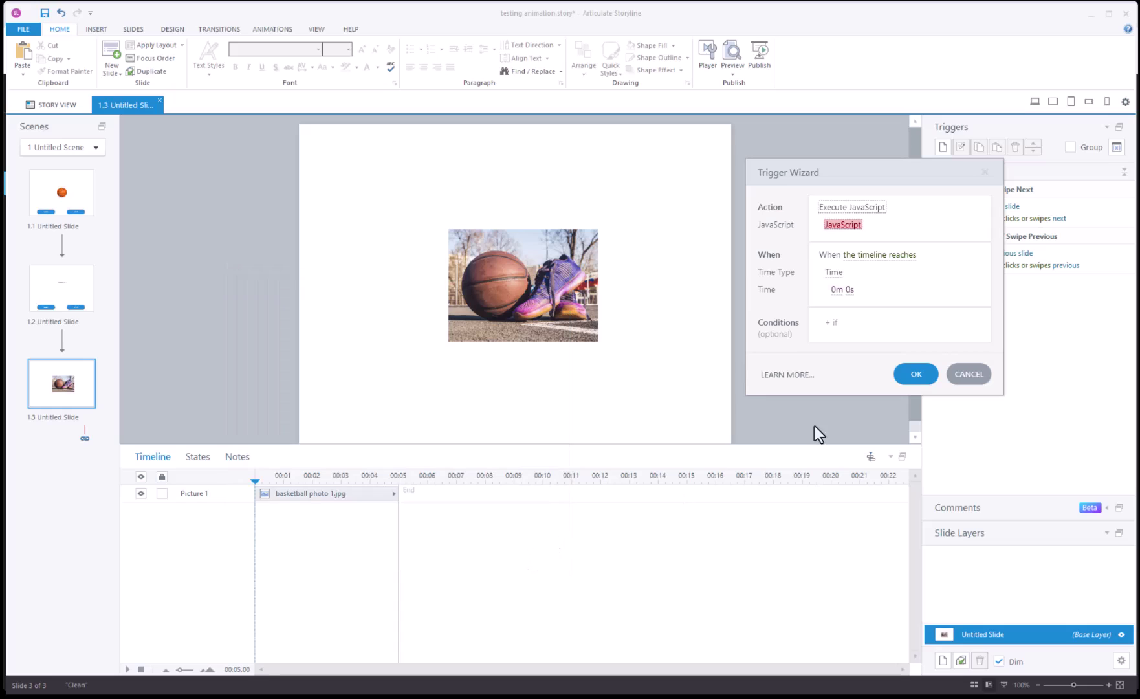
pyautogui.click(975, 375)
# Step: Set the basketball photo's alternate text to bb-photo
pyautogui.rightClick(538, 262)
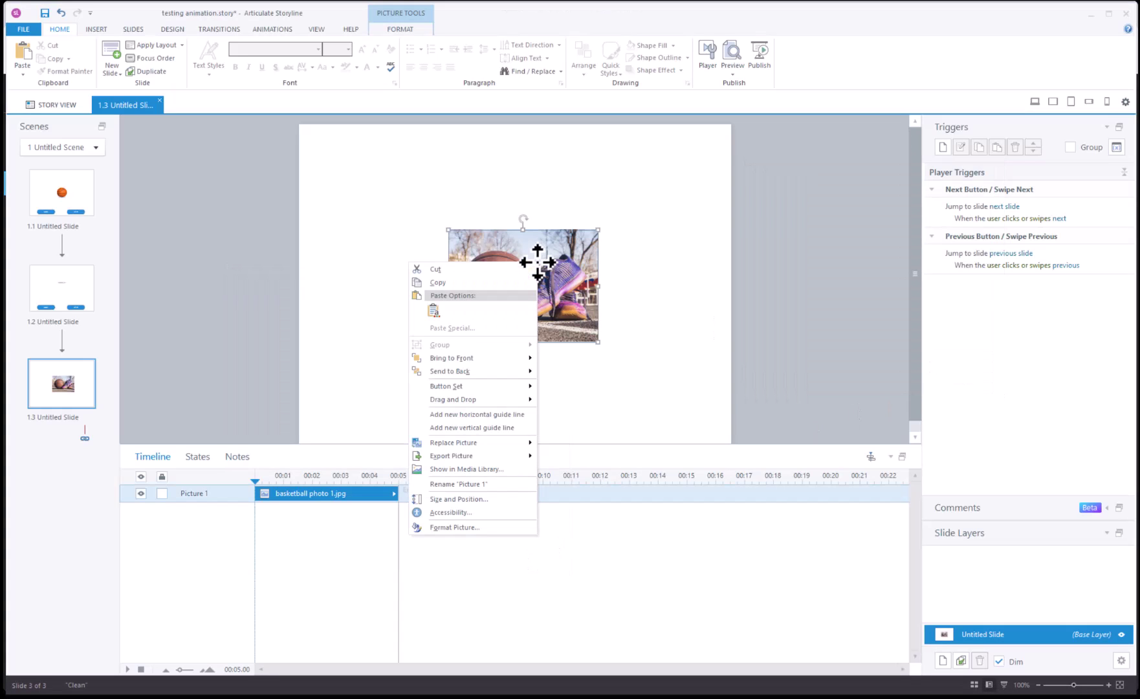
pyautogui.click(453, 511)
pyautogui.click(934, 196)
pyautogui.click(948, 195)
pyautogui.moveTo(948, 194); pyautogui.dragTo(782, 196)
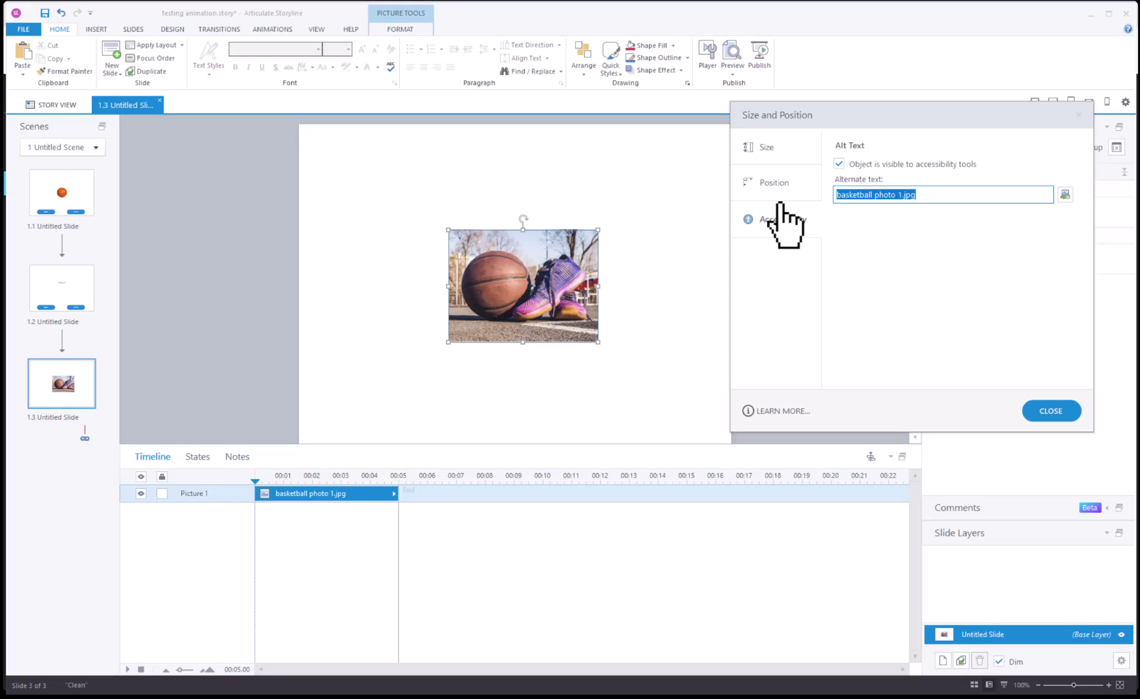
pyautogui.write('bb-photo')
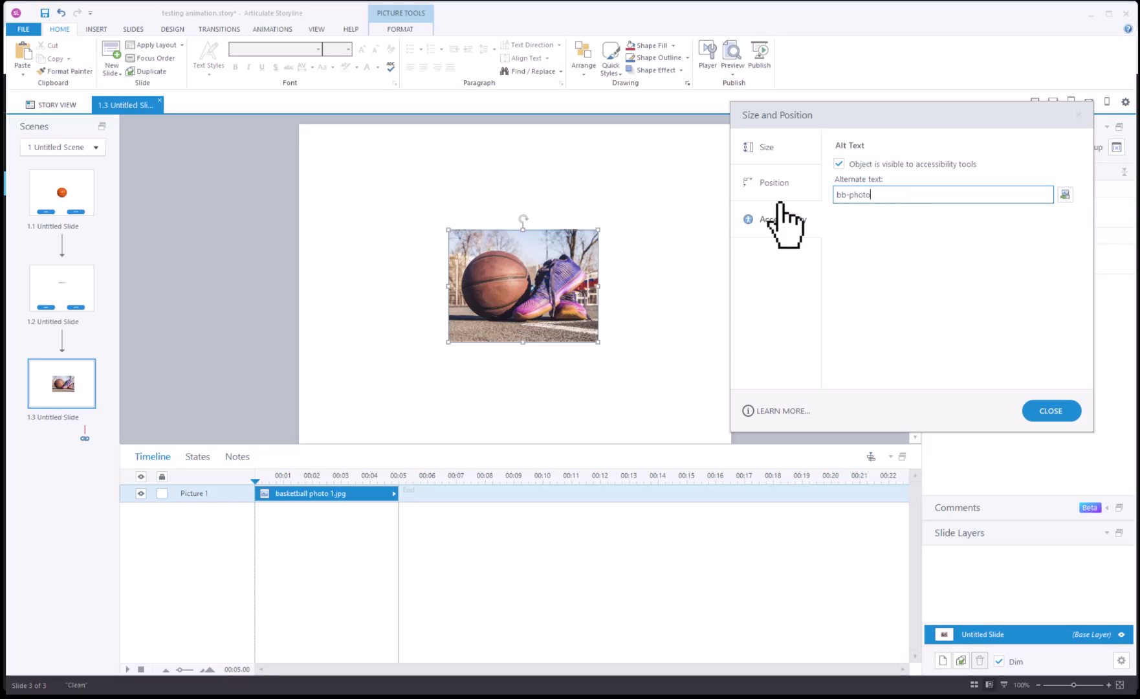
pyautogui.press('Return')
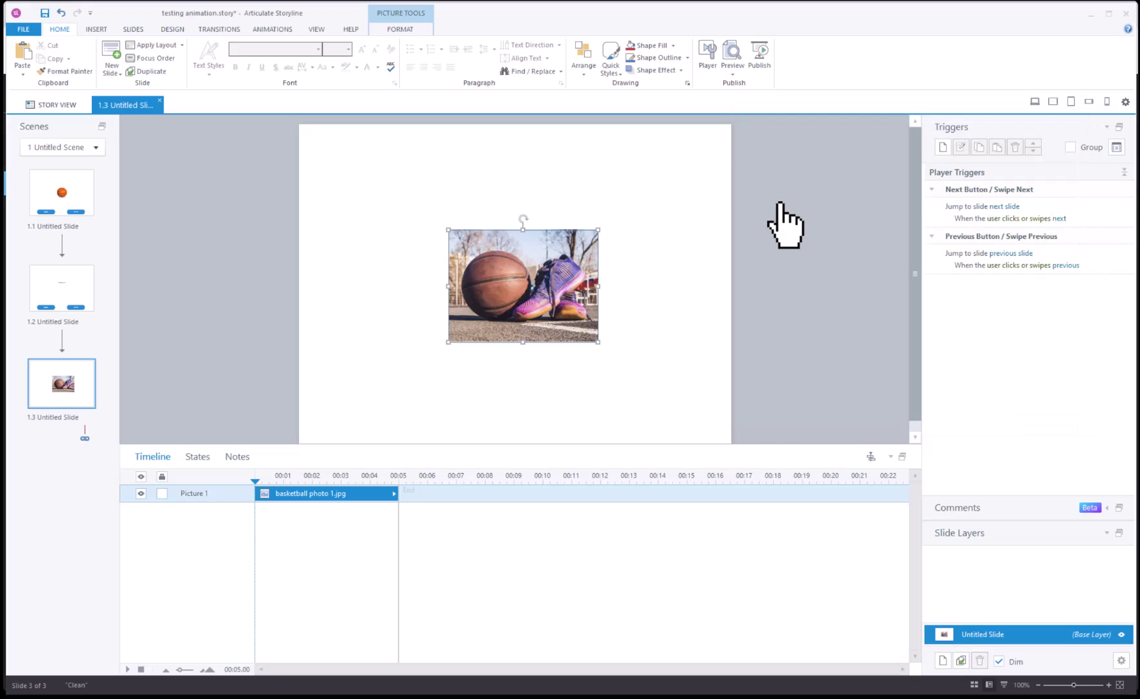
# Step: Review the basketball photo's alternate text in its accessibility settings
pyautogui.rightClick(508, 285)
pyautogui.click(453, 535)
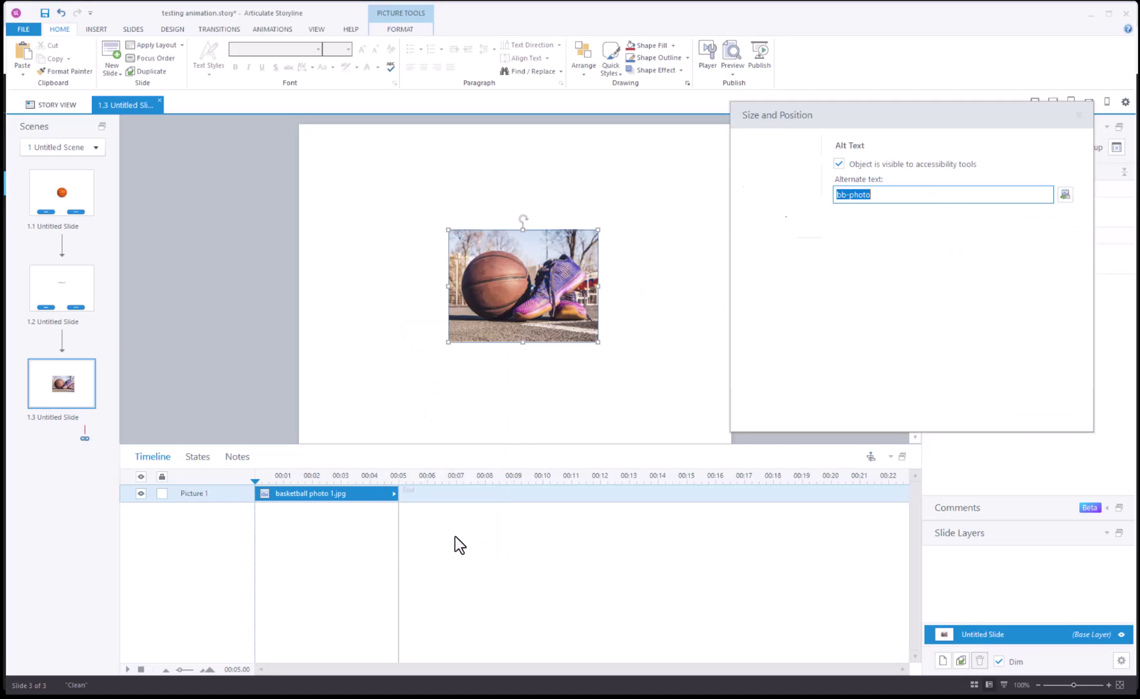
pyautogui.click(896, 198)
pyautogui.doubleClick(895, 198)
pyautogui.click(893, 198)
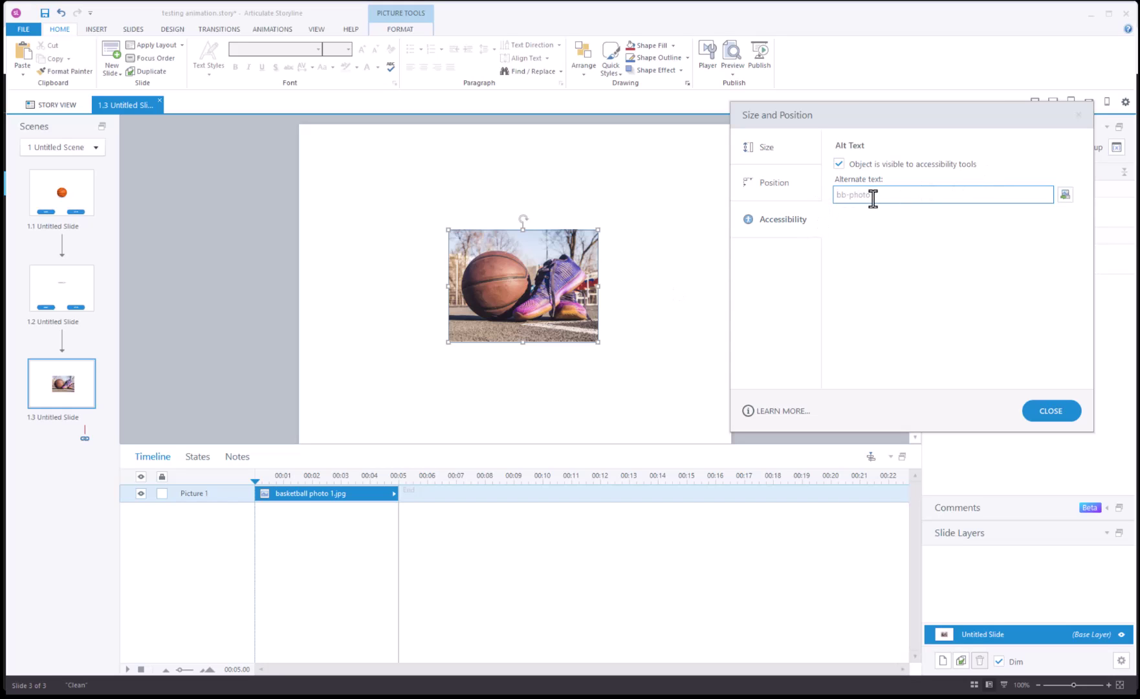
pyautogui.click(1049, 411)
pyautogui.click(654, 264)
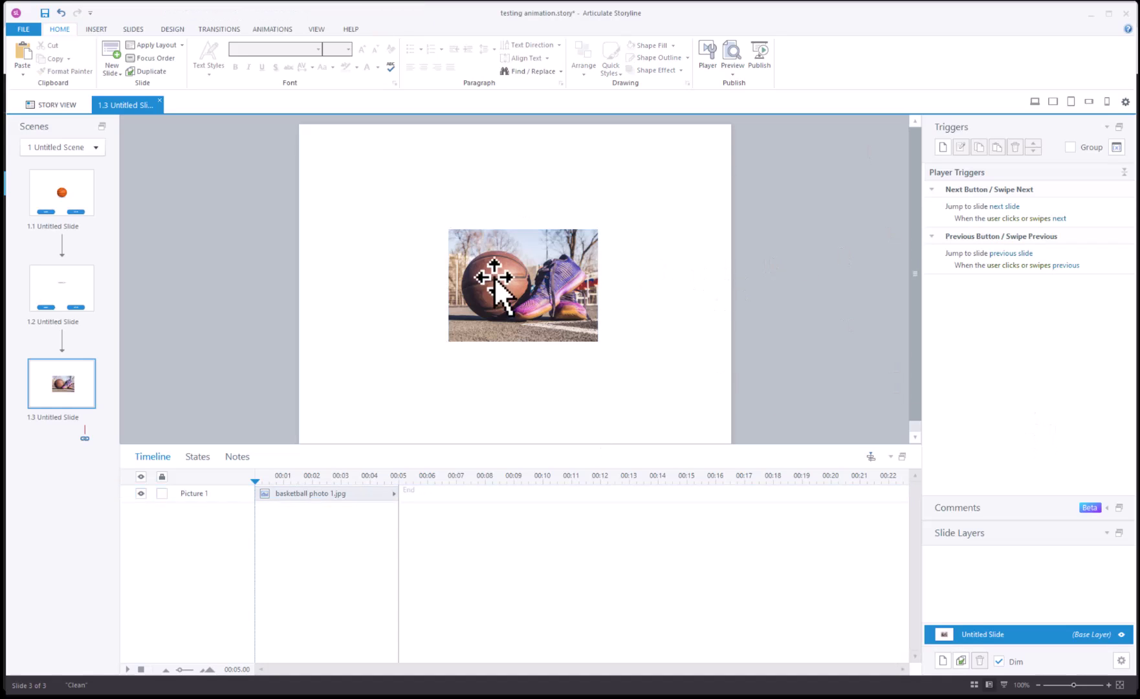
# Step: Start a new Execute JavaScript trigger for the basketball photo and open its script for editing
pyautogui.click(557, 278)
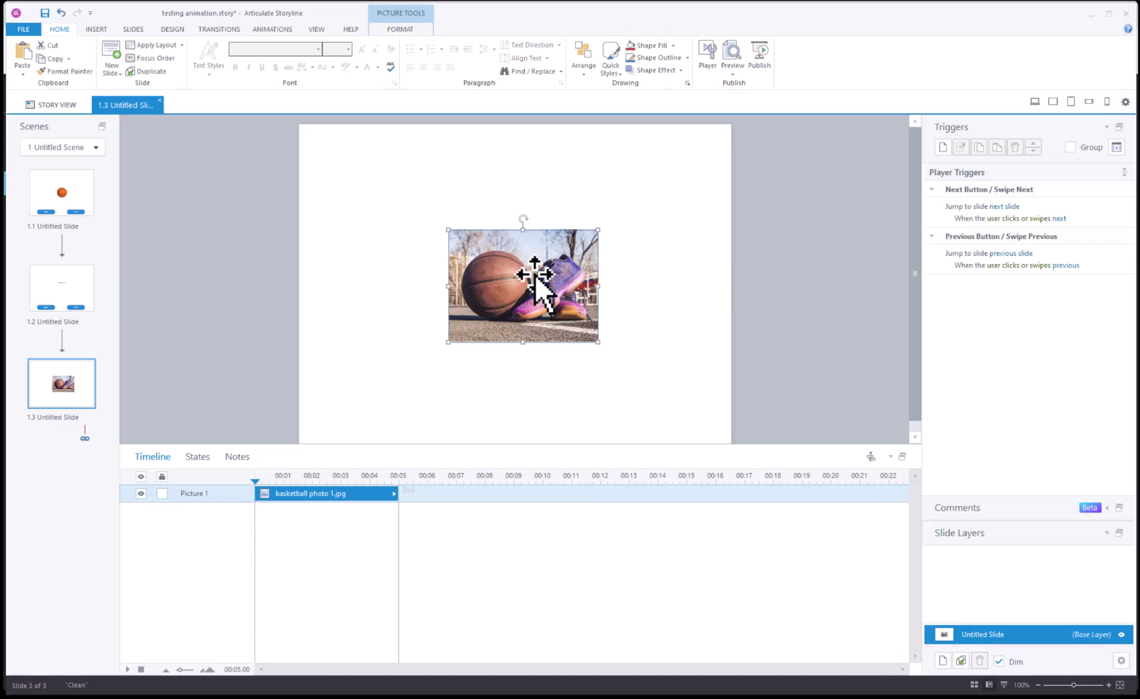
pyautogui.click(941, 147)
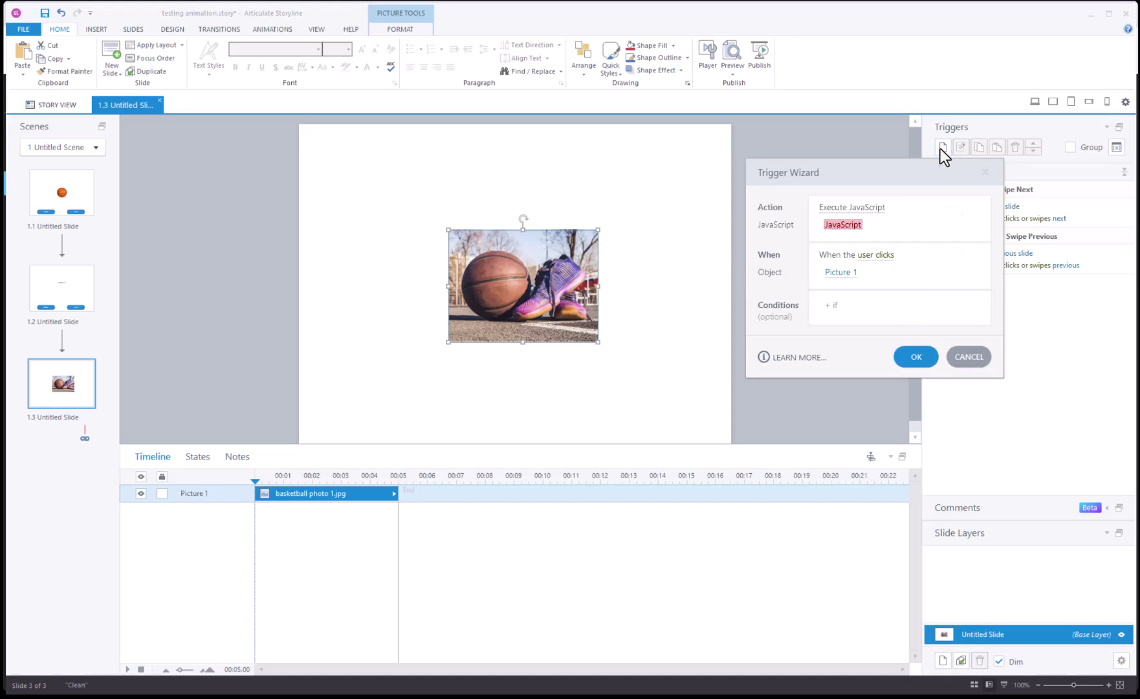
pyautogui.click(841, 226)
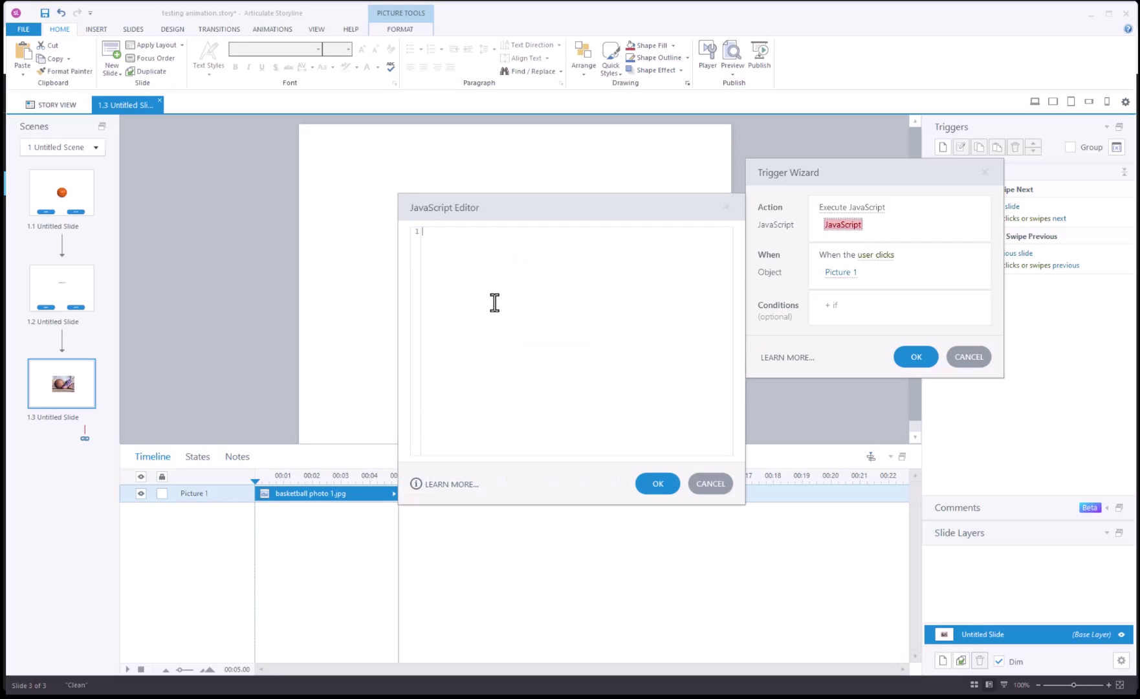
# Step: Write the script line let bbPhoto = document.querySelectorAll("[data-acc-text='bbphoto']"); to target the photo by its alternate text
pyautogui.write('let')
pyautogui.moveTo(466, 201); pyautogui.dragTo(743, 162)
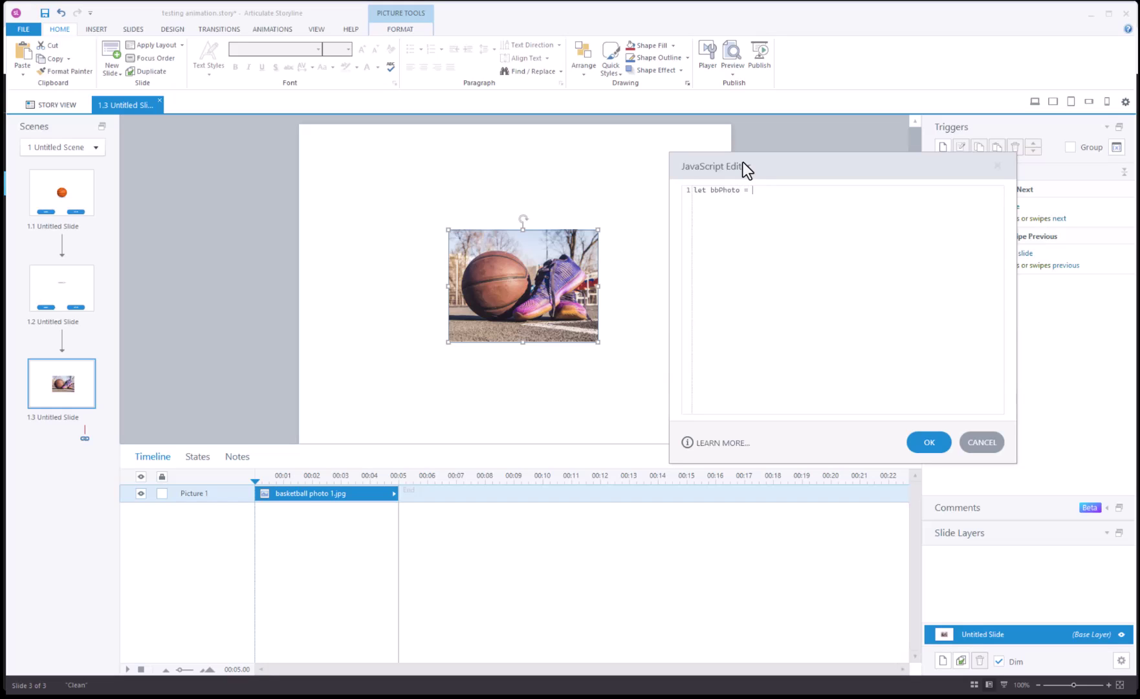
pyautogui.write('ument.querySelectorAll')
pyautogui.write('(')
pyautogui.write('[data-acc-text')
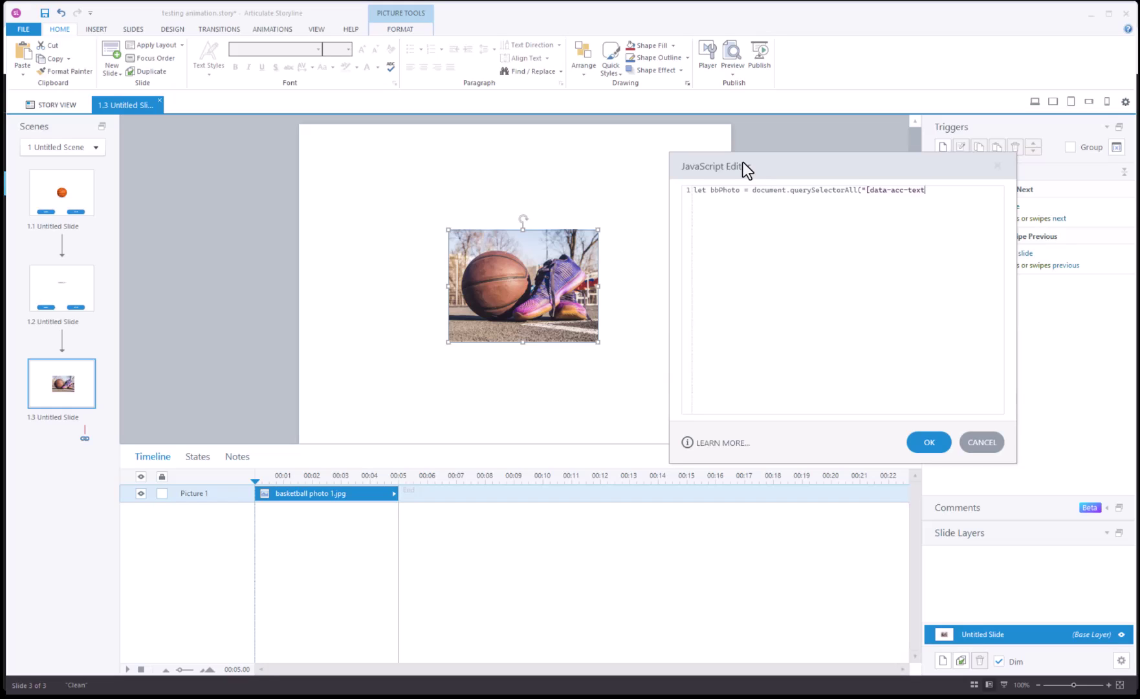
pyautogui.write(']')
pyautogui.press('BackSpace')
pyautogui.write("'bbphoto")
pyautogui.write('\']");')
pyautogui.press('BackSpace')
# Step: Add a gsap.to tween for bbPhoto on line 3 with duration: 2, scale: 5 and an empty ease value
pyautogui.moveTo(753, 191); pyautogui.dragTo(987, 191)
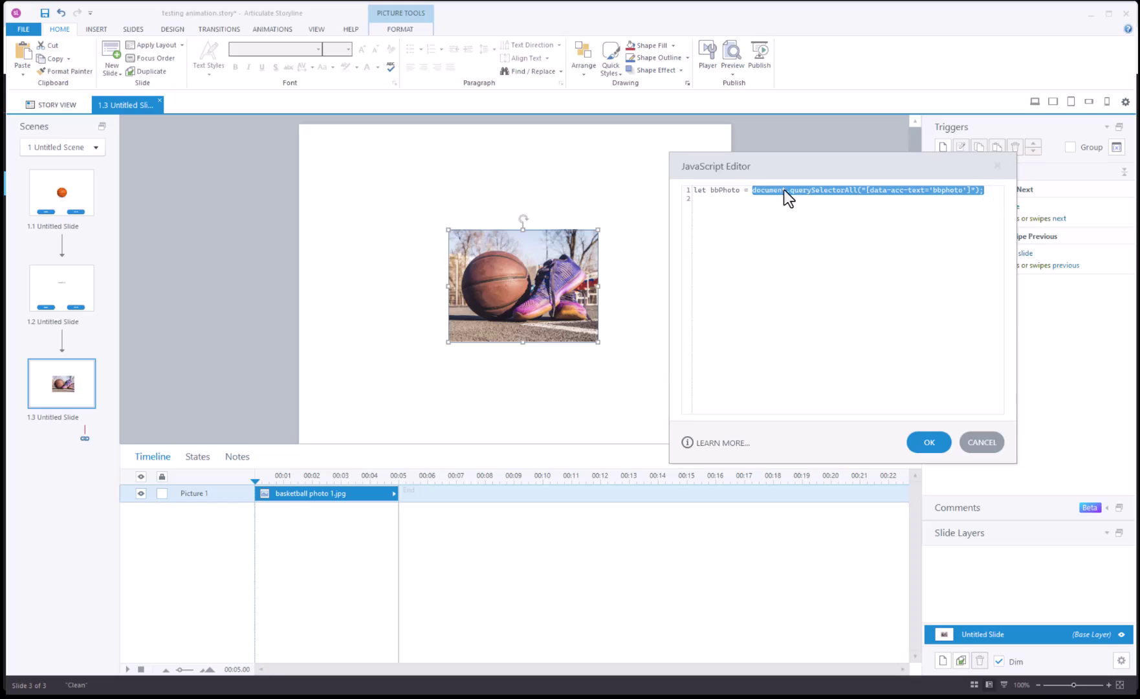
pyautogui.doubleClick(728, 191)
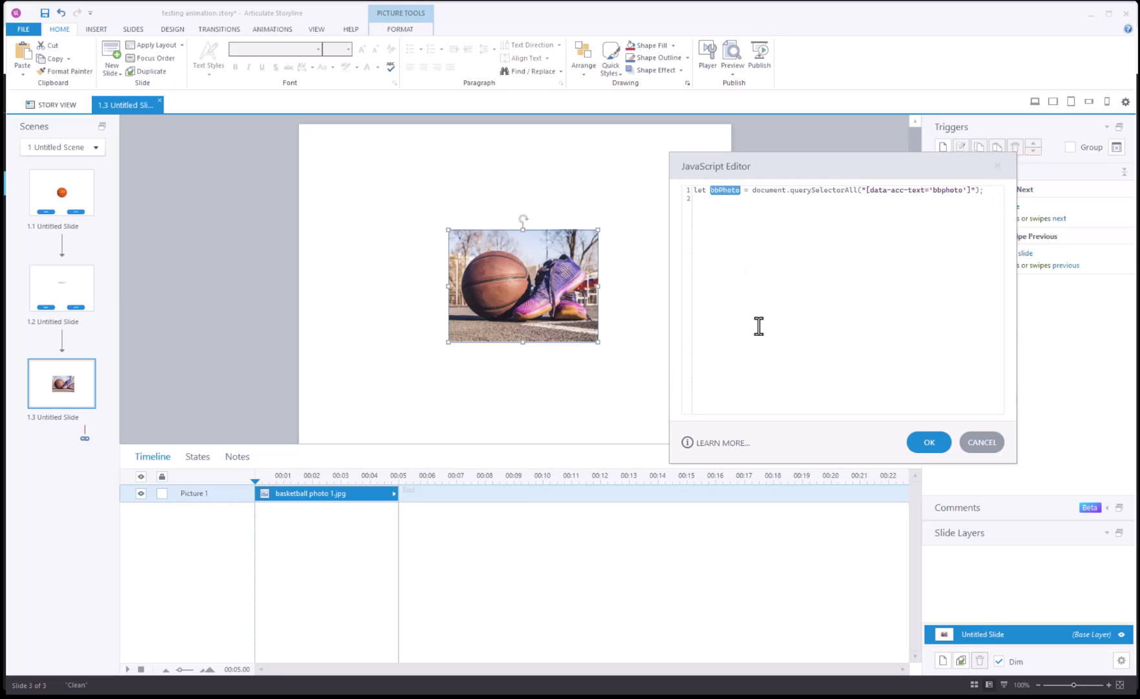
pyautogui.click(731, 238)
pyautogui.moveTo(752, 191); pyautogui.dragTo(988, 194)
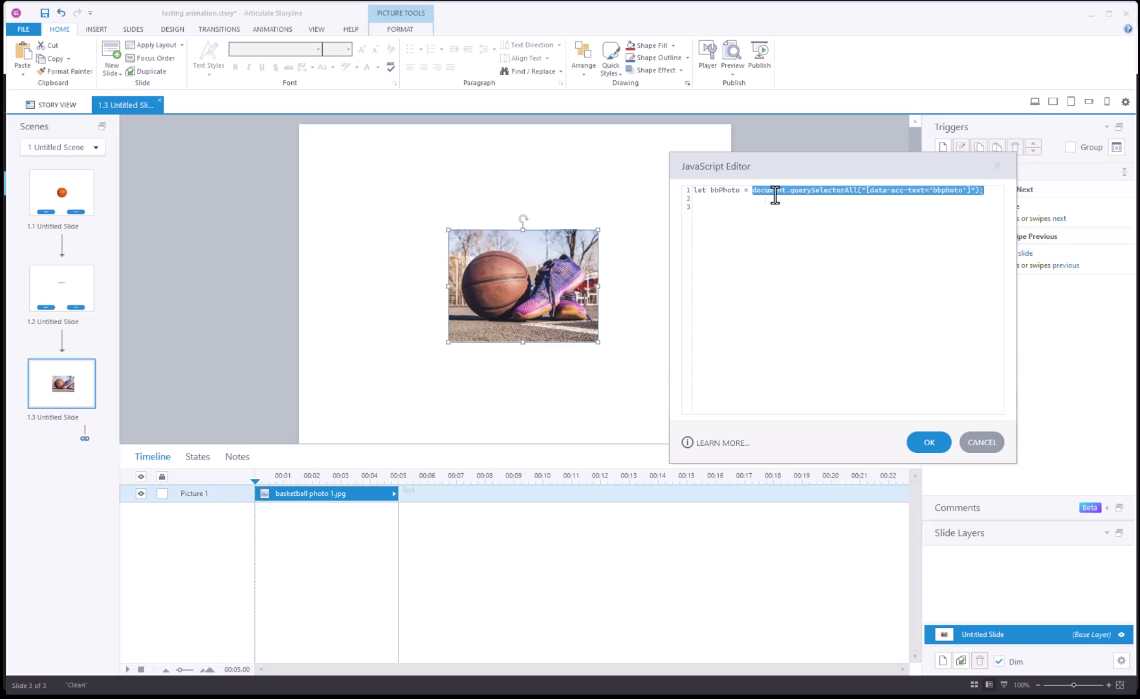
pyautogui.click(720, 190)
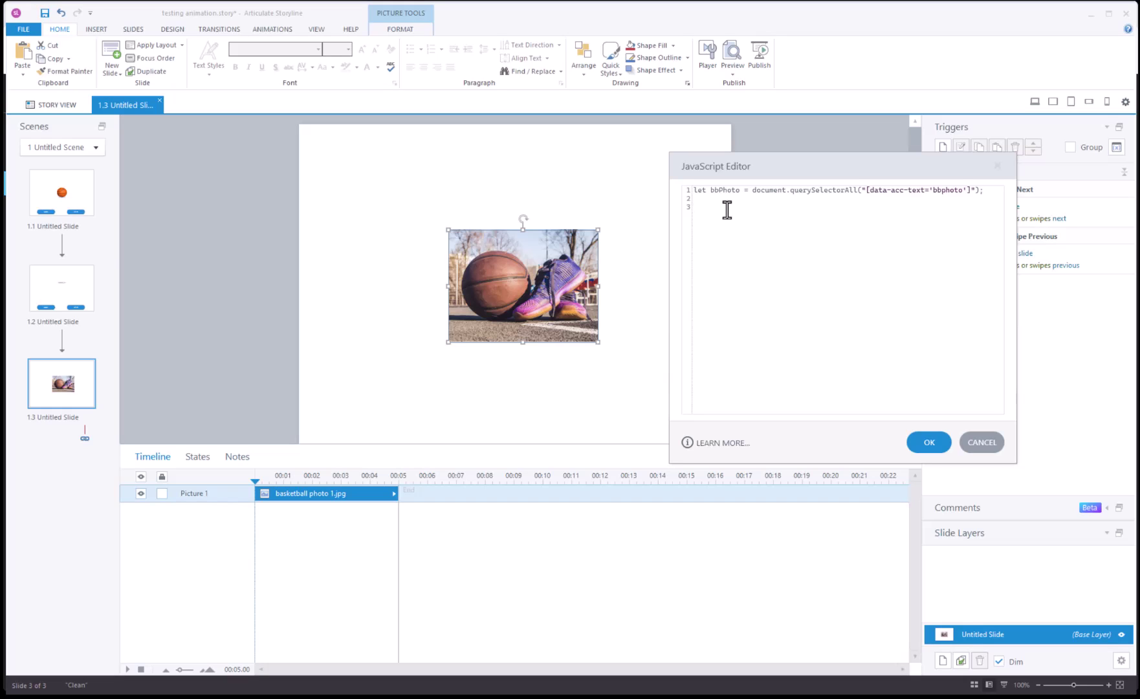
pyautogui.write('gsap.to(bbPhoto, { duratio')
pyautogui.write('2, scale: 5, ease: ""')
pyautogui.write('})')
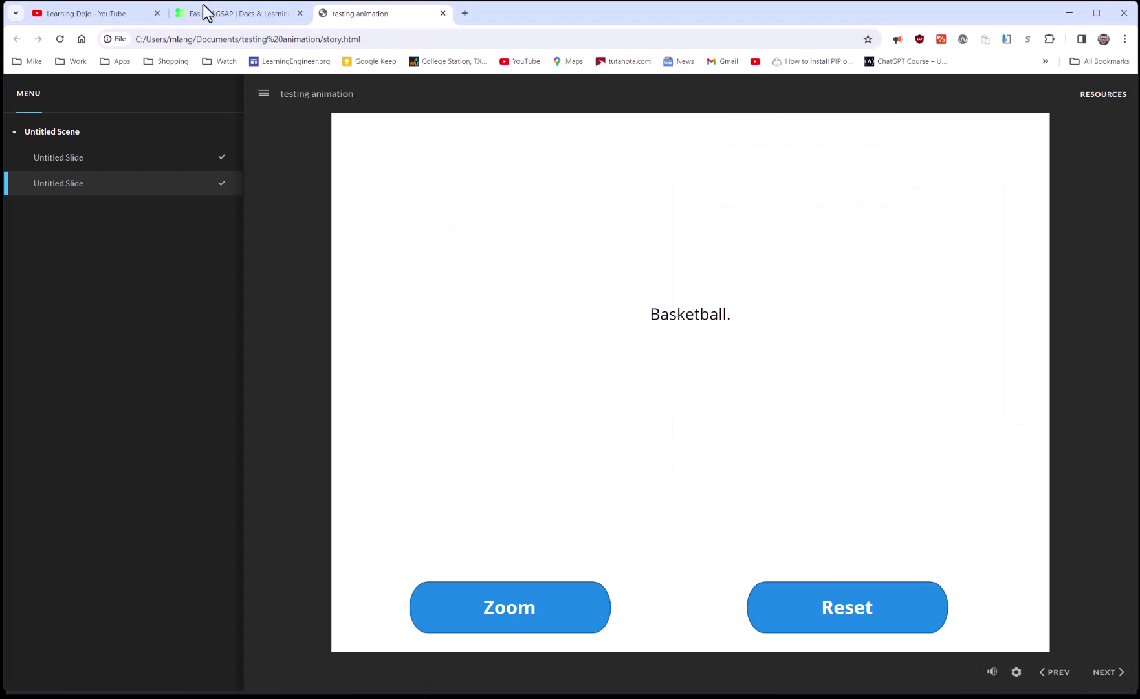
# Step: Switch to the web browser, go to the gsap.com homepage and look through its Resources page
pyautogui.click(206, 11)
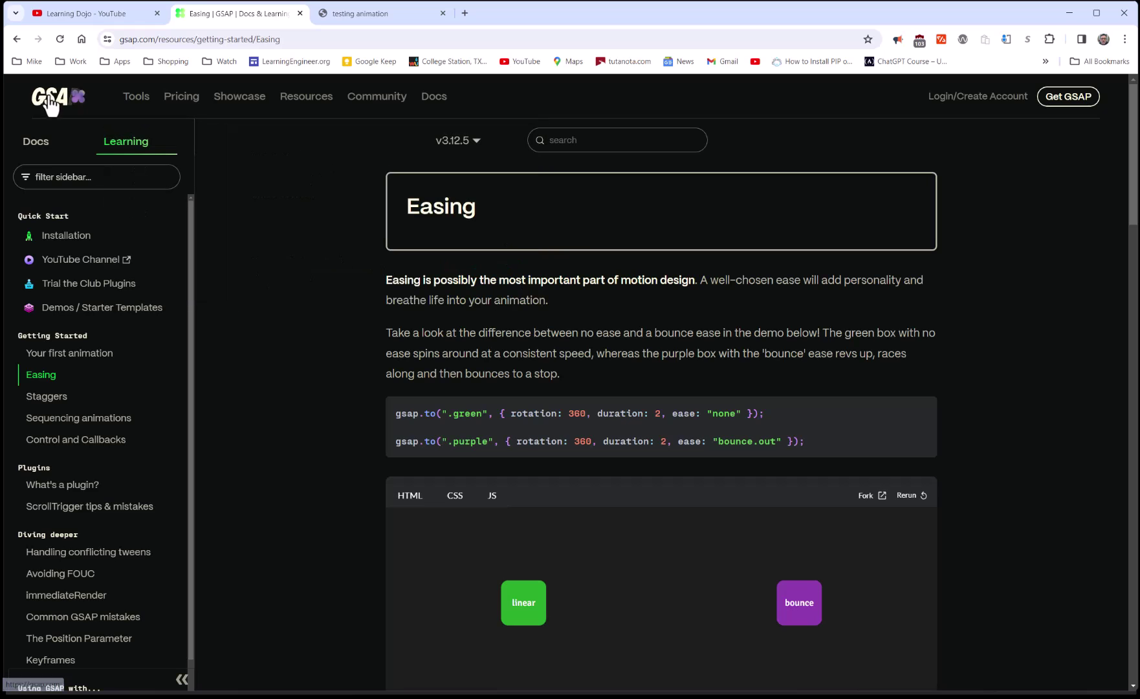
pyautogui.click(161, 39)
pyautogui.moveTo(161, 39); pyautogui.dragTo(494, 37)
pyautogui.press('BackSpace')
pyautogui.press('Return')
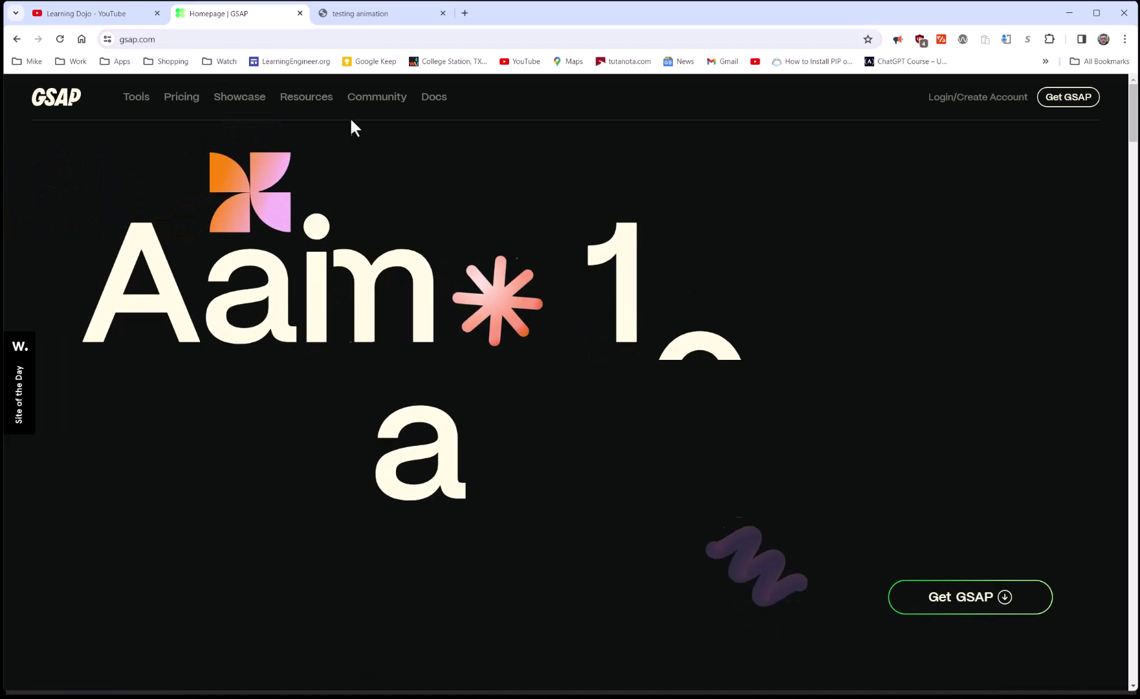
pyautogui.click(307, 102)
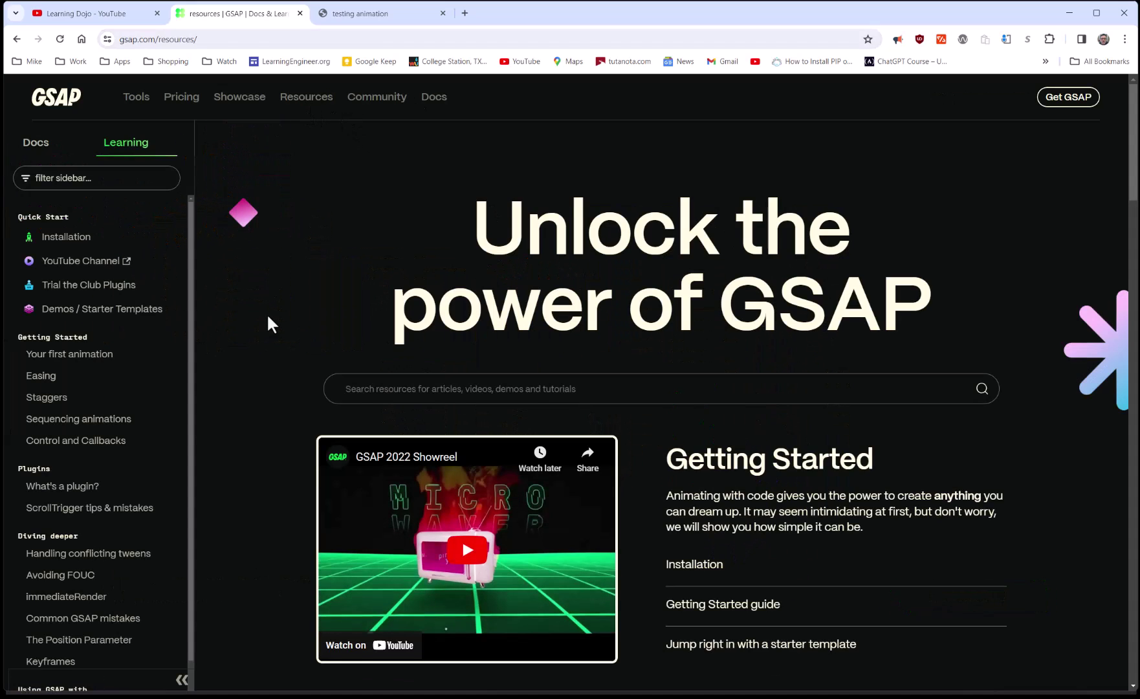
pyautogui.scroll(-7, 267, 320)
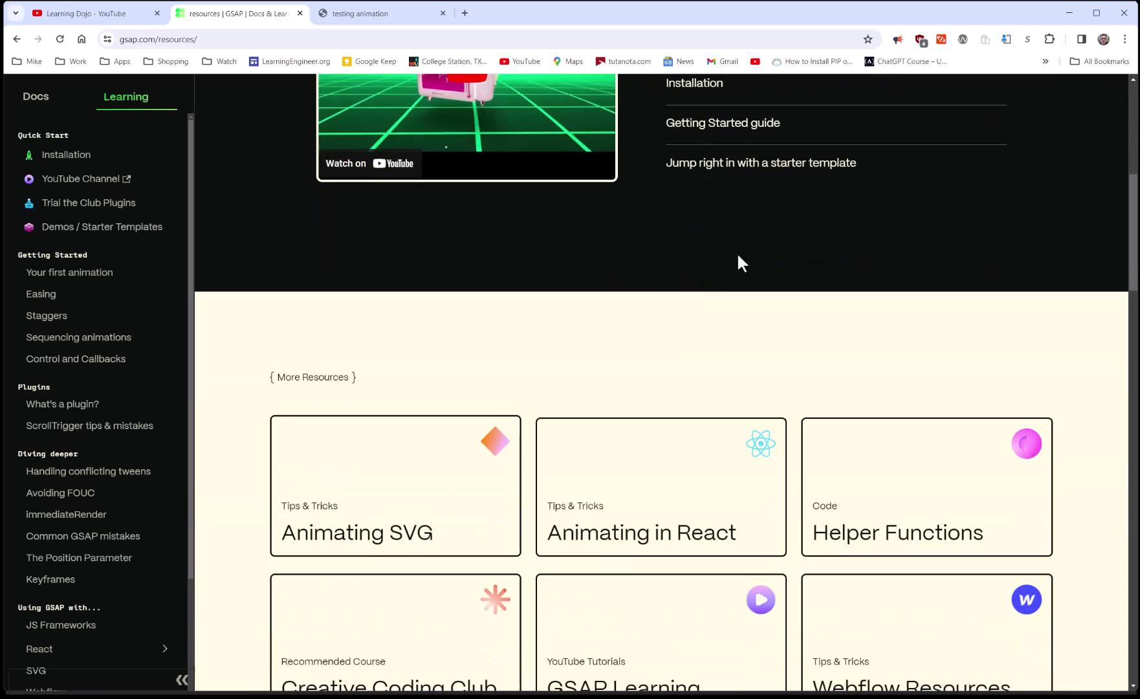
pyautogui.scroll(-11, 741, 262)
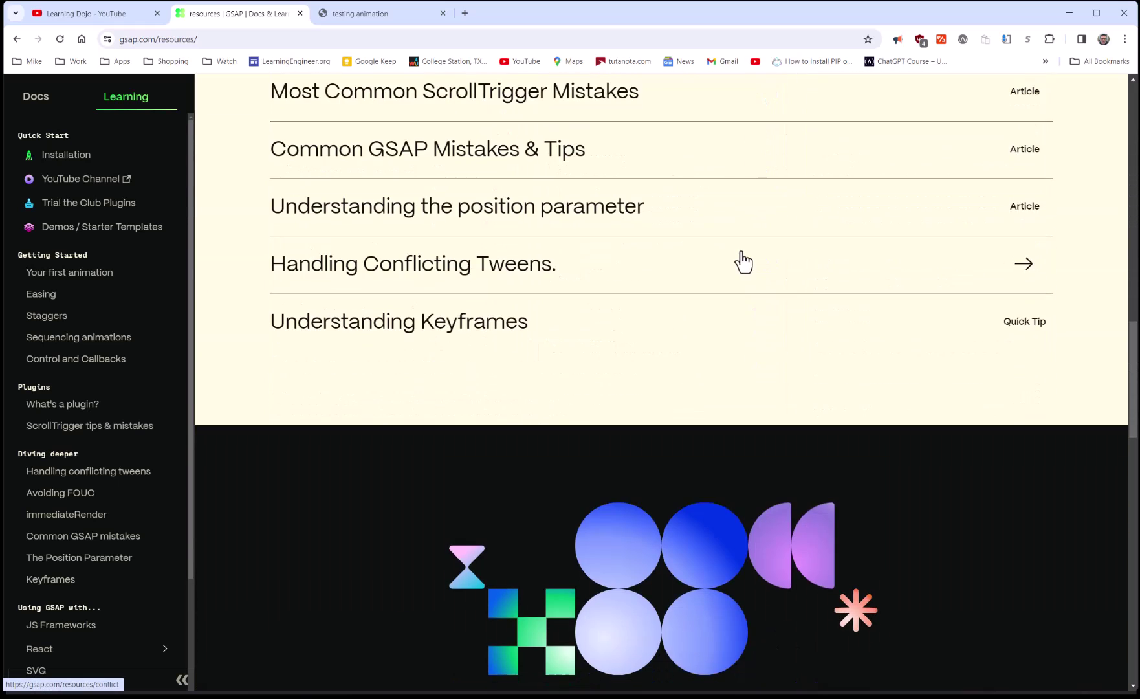
pyautogui.scroll(-17, 743, 262)
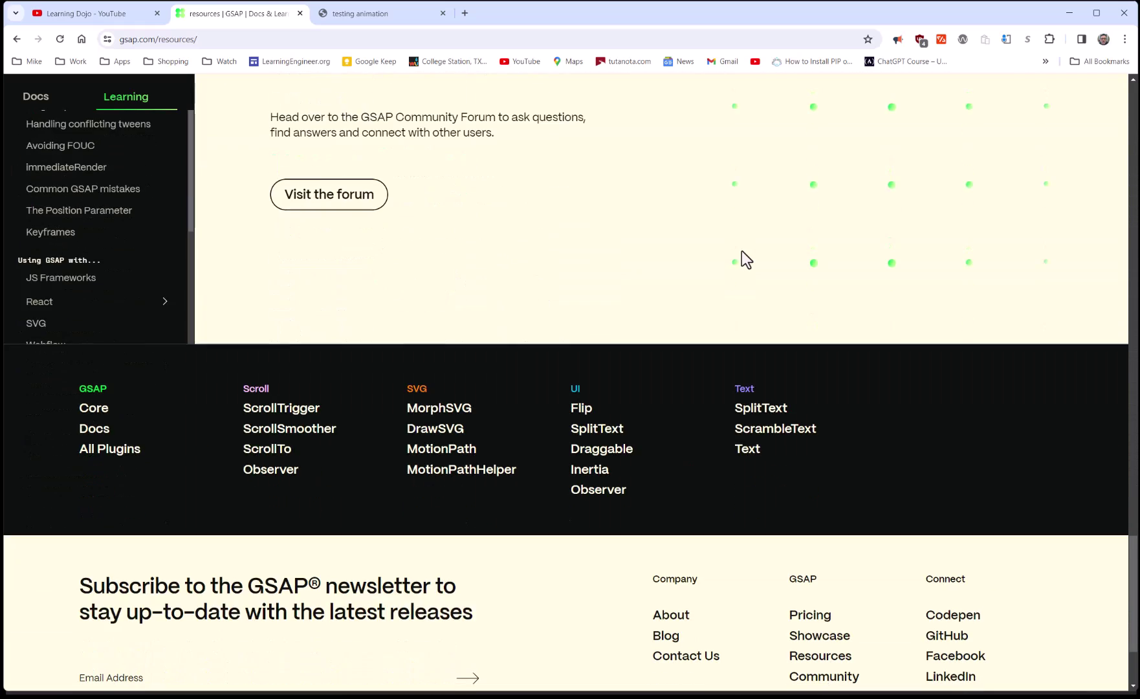
pyautogui.scroll(15, 742, 259)
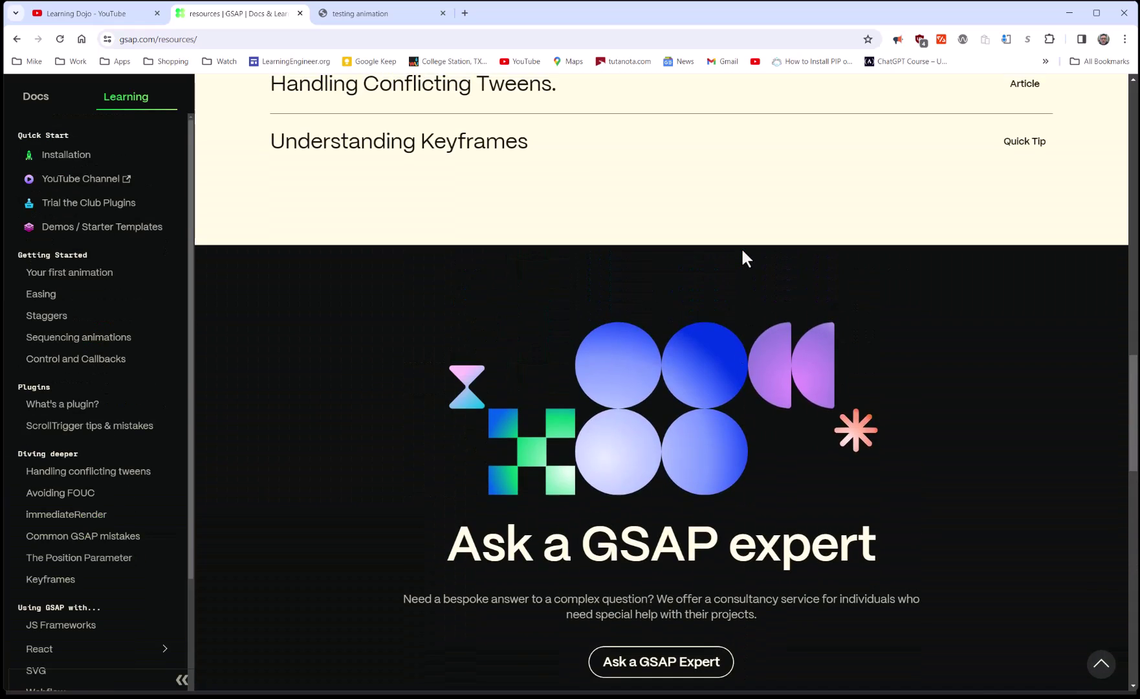
pyautogui.scroll(20, 742, 253)
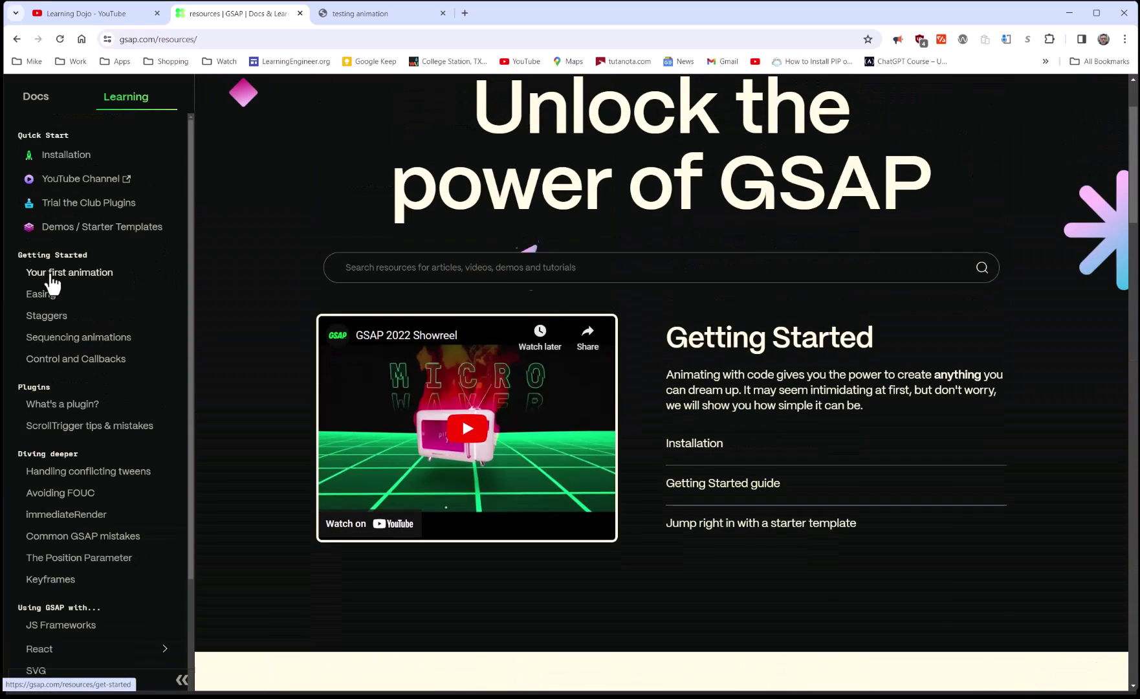
# Step: Look over GSAP's "Your first animation" guide for the gsap.to syntax and the tween methods
pyautogui.click(52, 275)
pyautogui.scroll(-5, 692, 266)
pyautogui.scroll(-4, 690, 263)
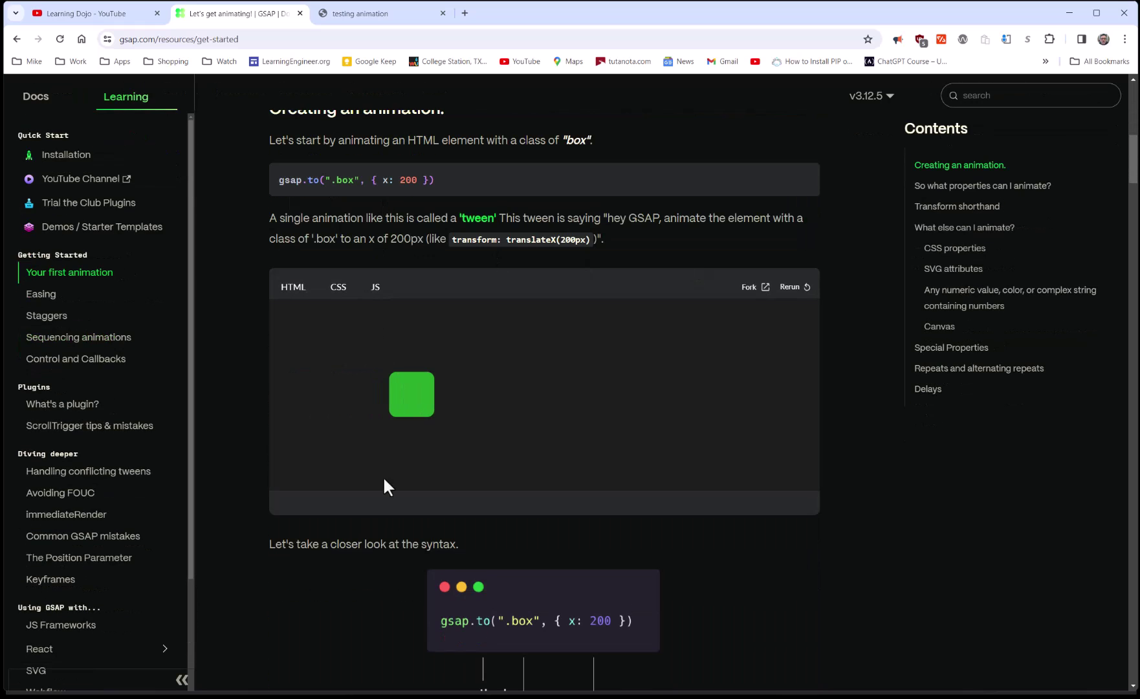
pyautogui.scroll(-9, 587, 447)
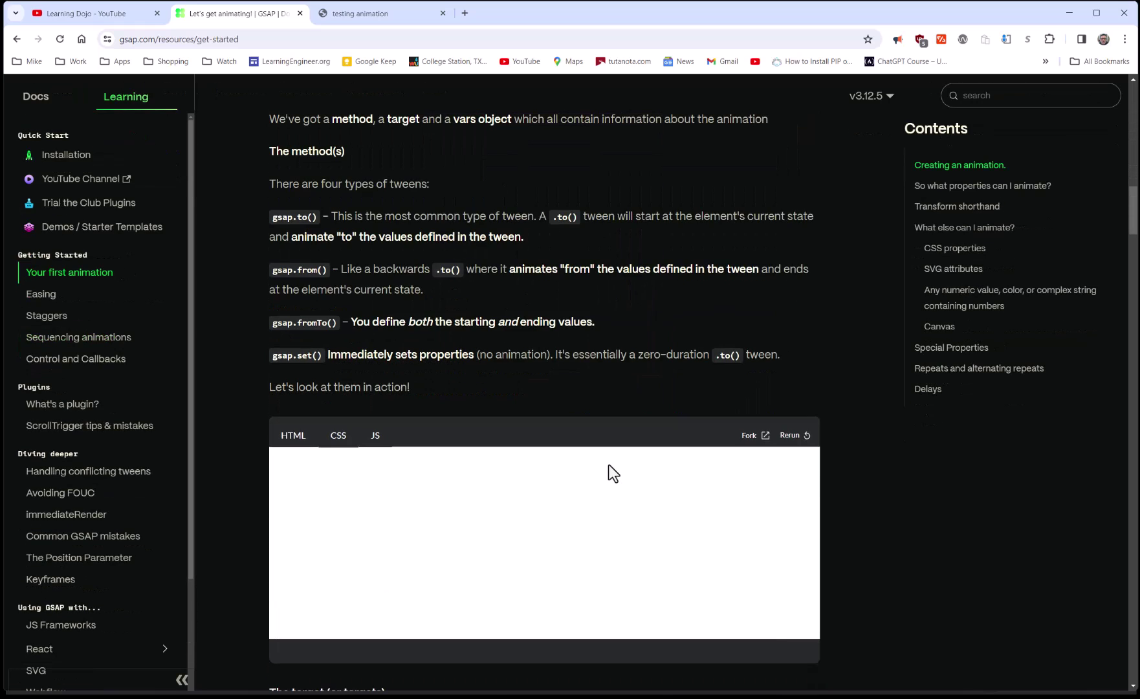
pyautogui.scroll(9, 609, 465)
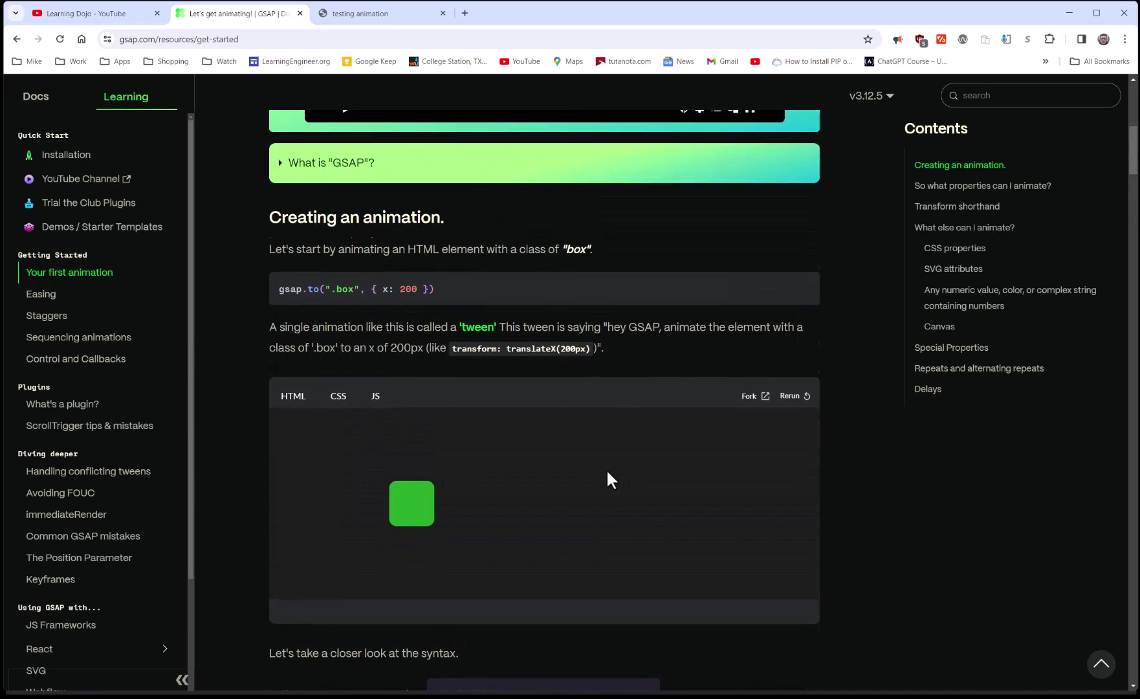
pyautogui.scroll(8, 608, 478)
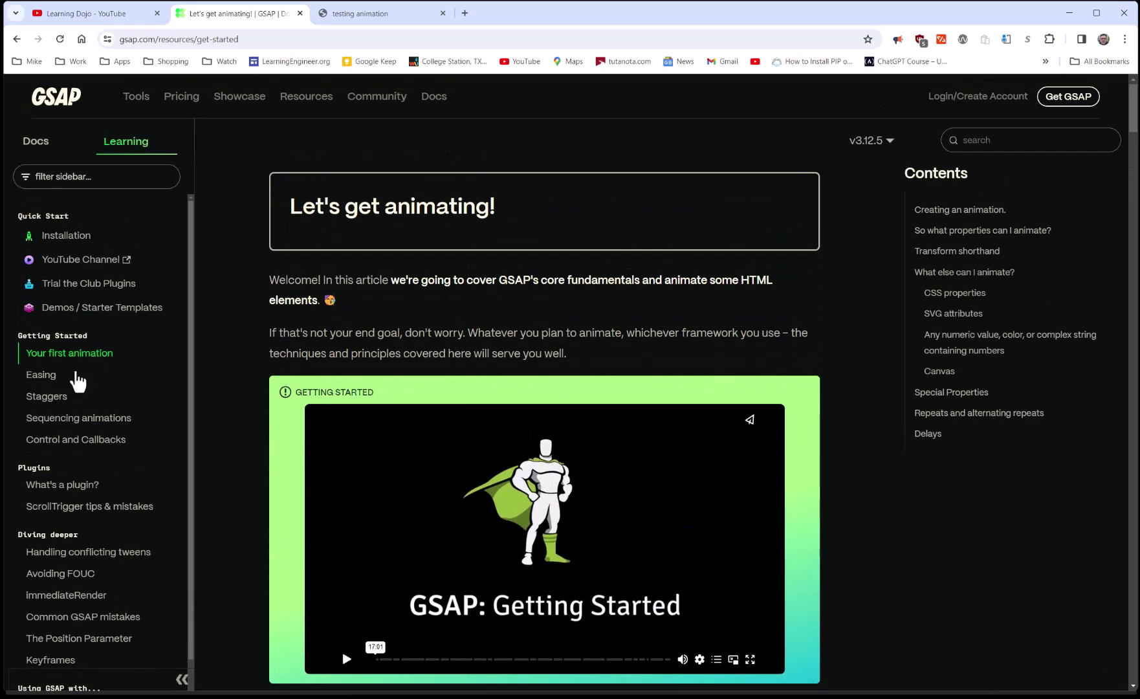
# Step: Open GSAP's Easing page and preview the back ease with the in type in the Ease Visualizer
pyautogui.click(35, 377)
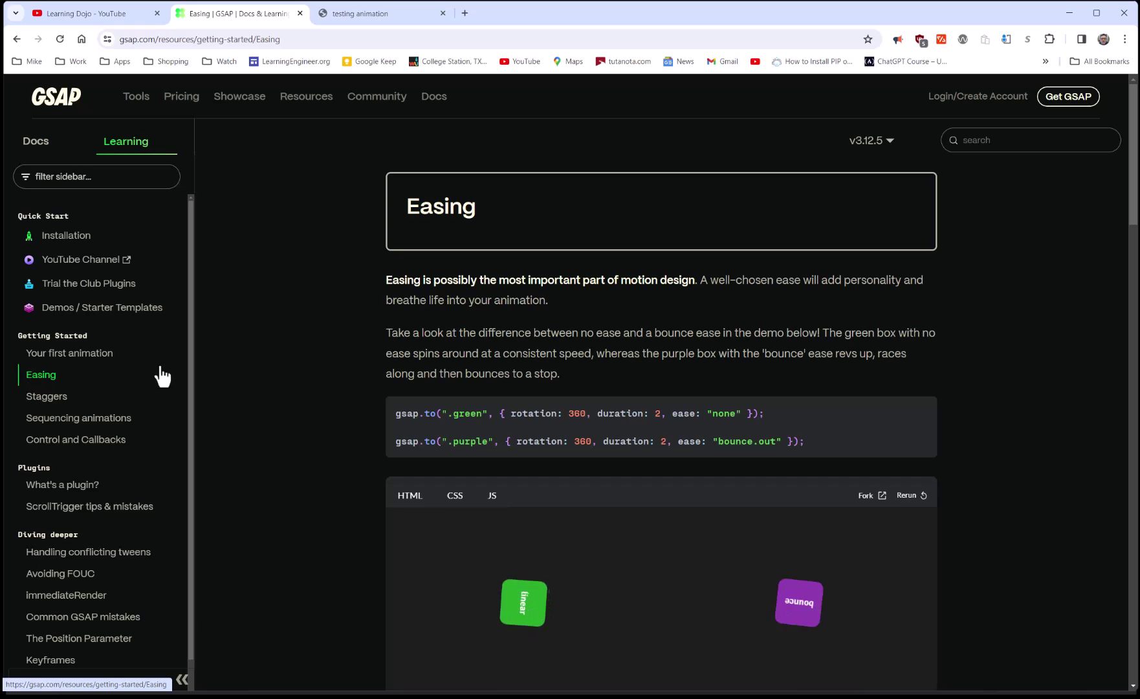
pyautogui.scroll(-8, 653, 327)
pyautogui.scroll(-1, 653, 325)
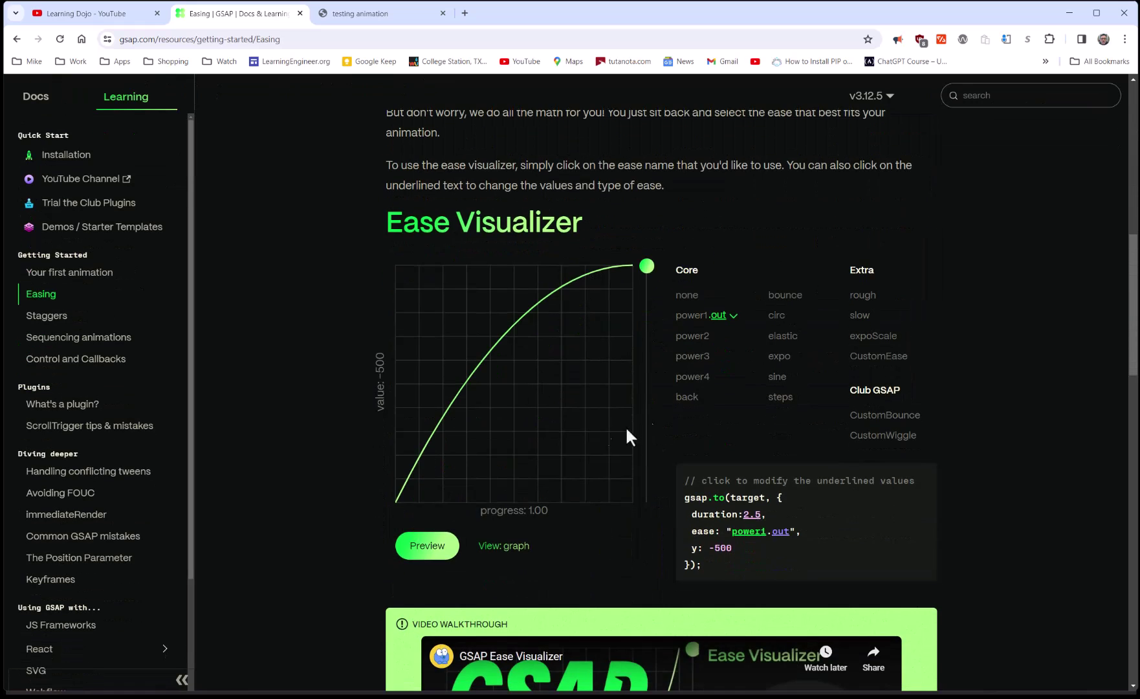
pyautogui.click(686, 399)
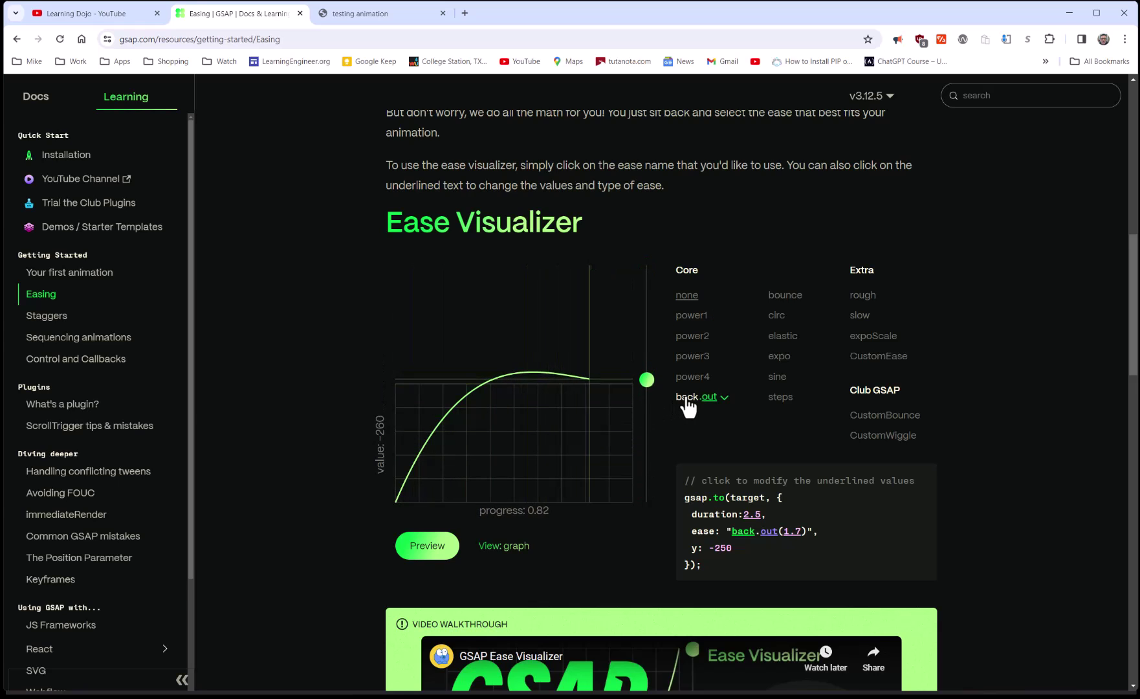
pyautogui.click(709, 398)
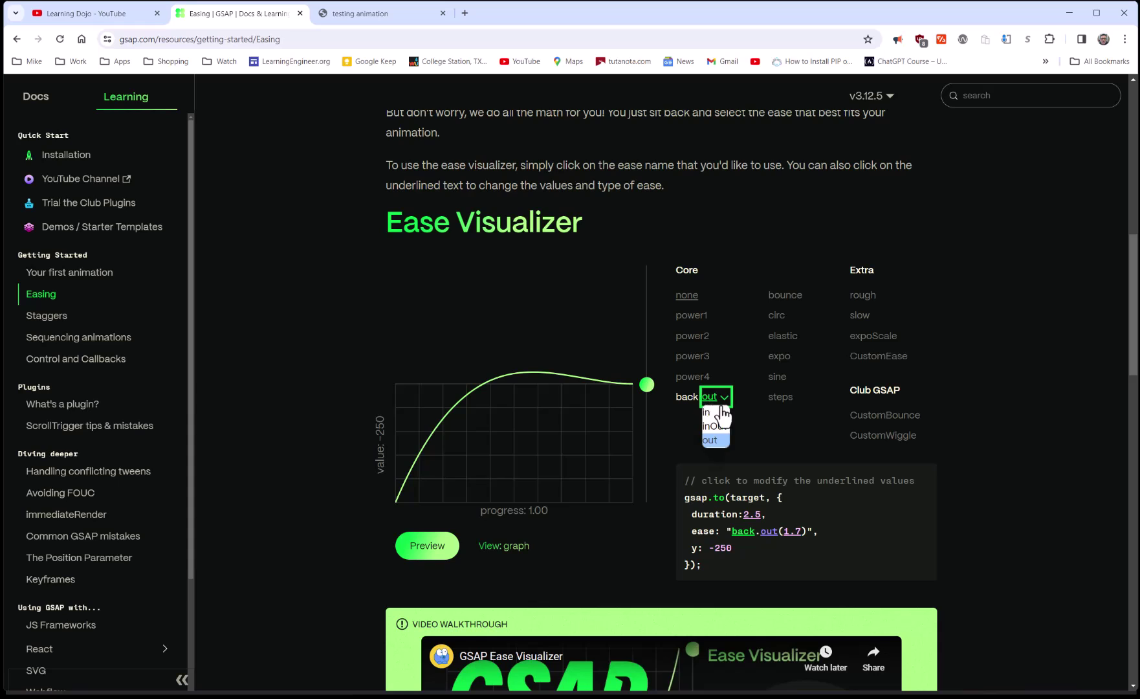
pyautogui.click(714, 412)
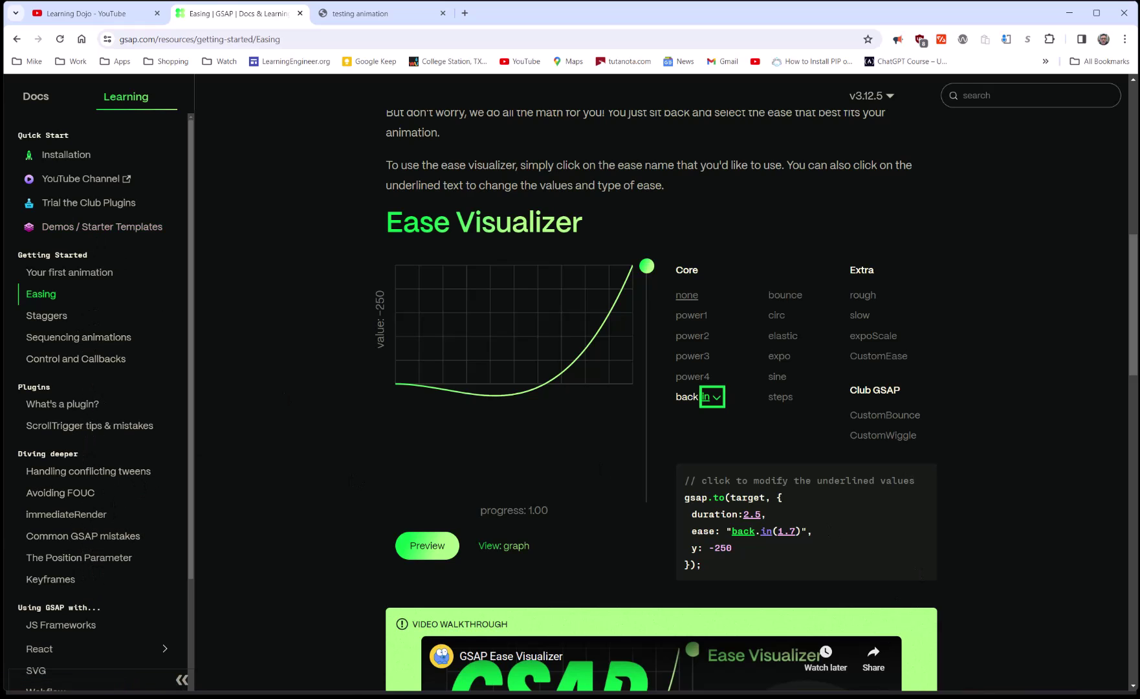
# Step: Return to Storyline, set the tween's ease to "back.in" and save the script
pyautogui.hotkey('alt', 'Tab')
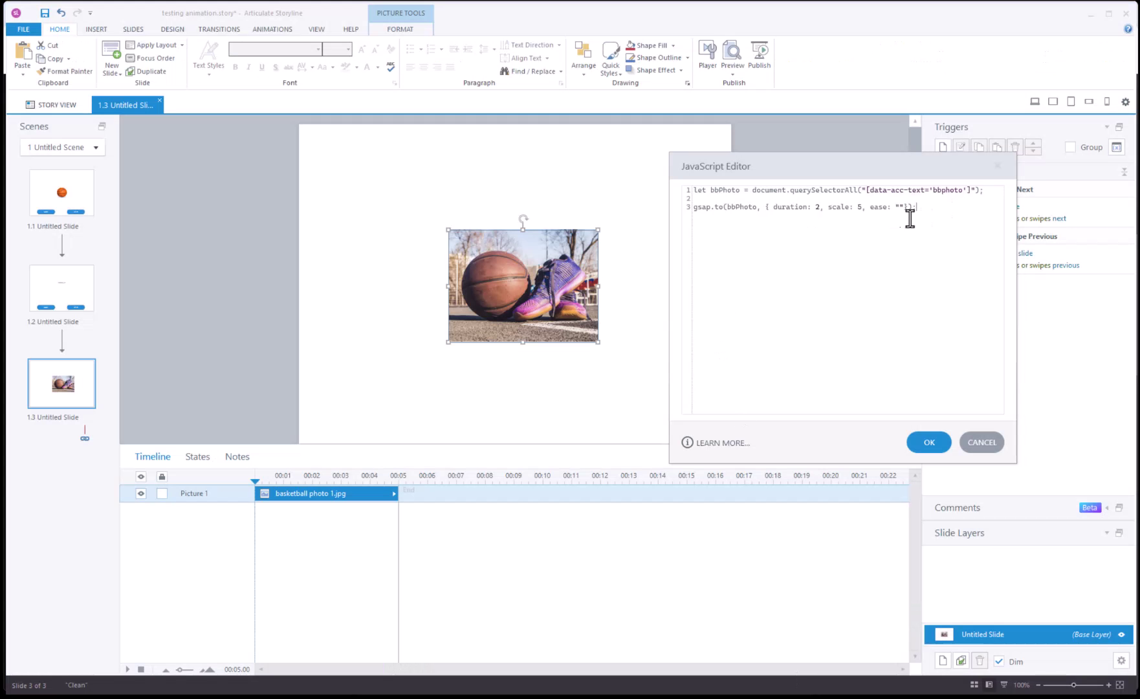
pyautogui.write('back.in')
pyautogui.click(915, 442)
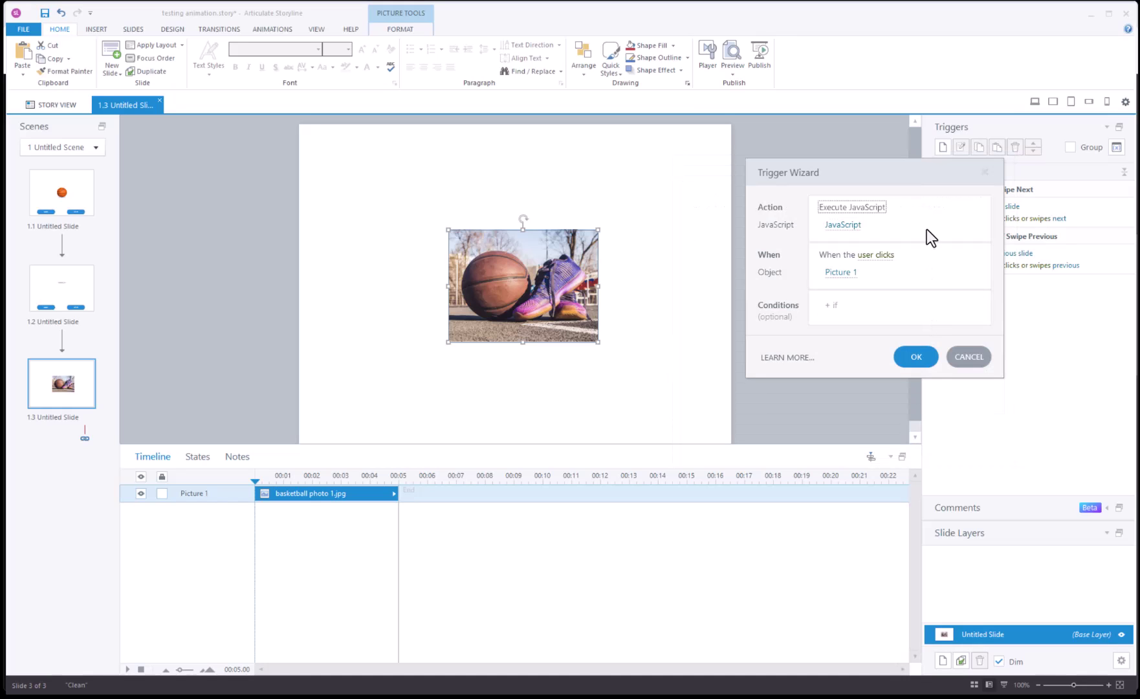
# Step: Set the JavaScript trigger to run when the timeline reaches 0m 2s and save it
pyautogui.click(869, 256)
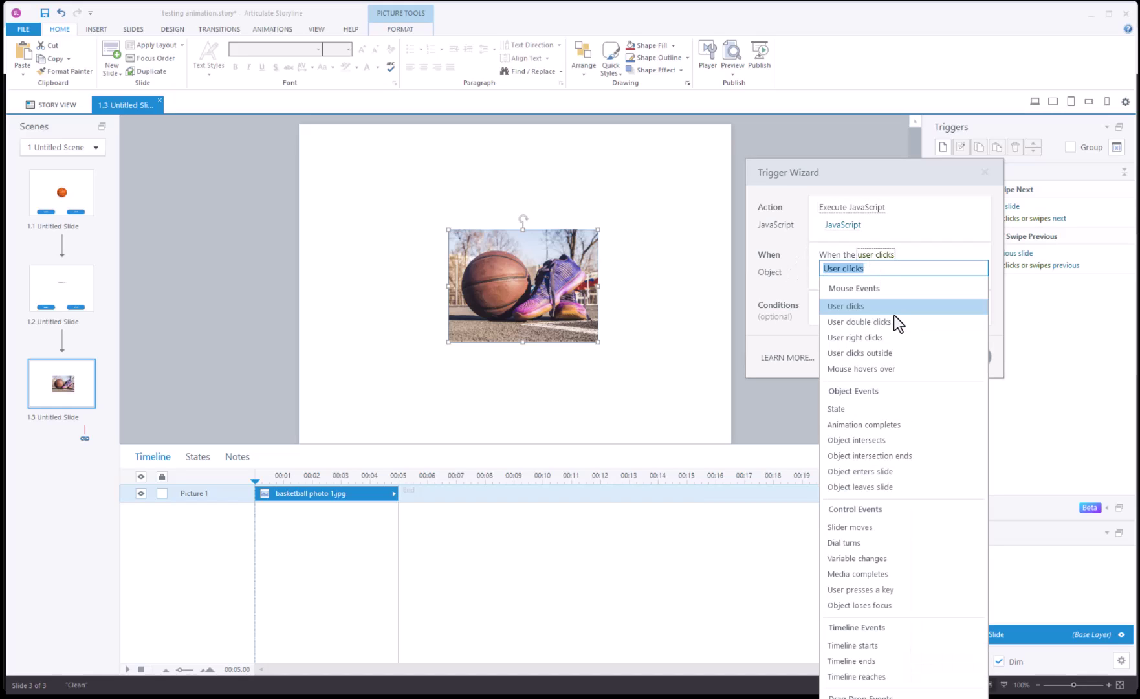
pyautogui.click(885, 675)
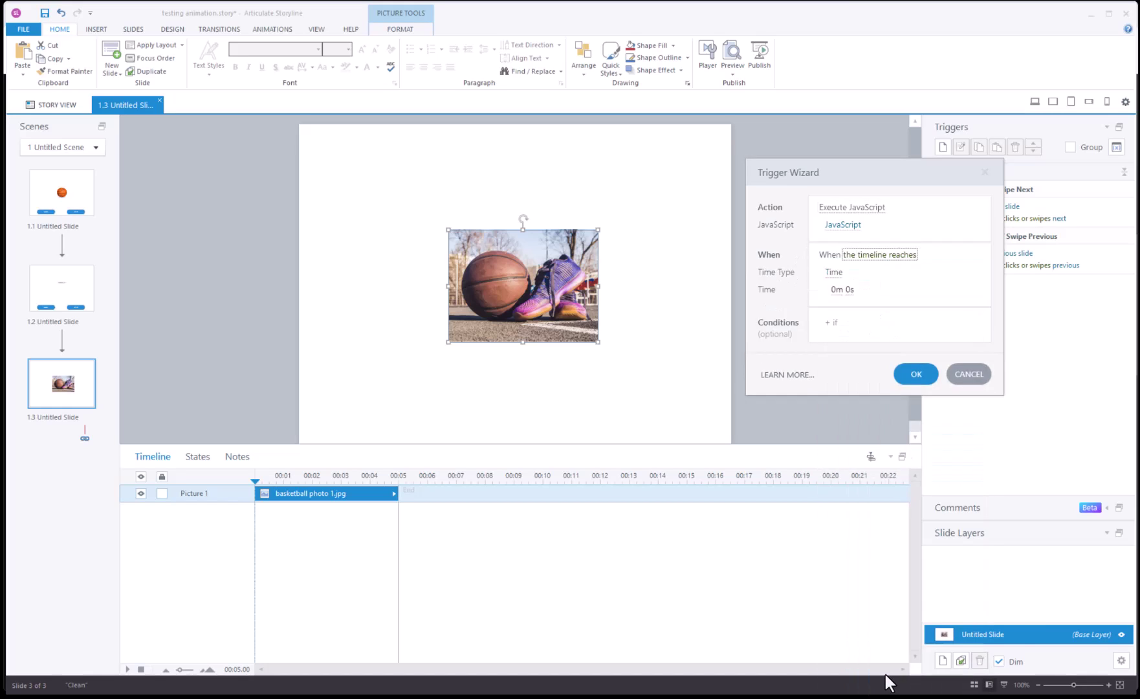
pyautogui.click(850, 290)
pyautogui.write('2')
pyautogui.click(920, 375)
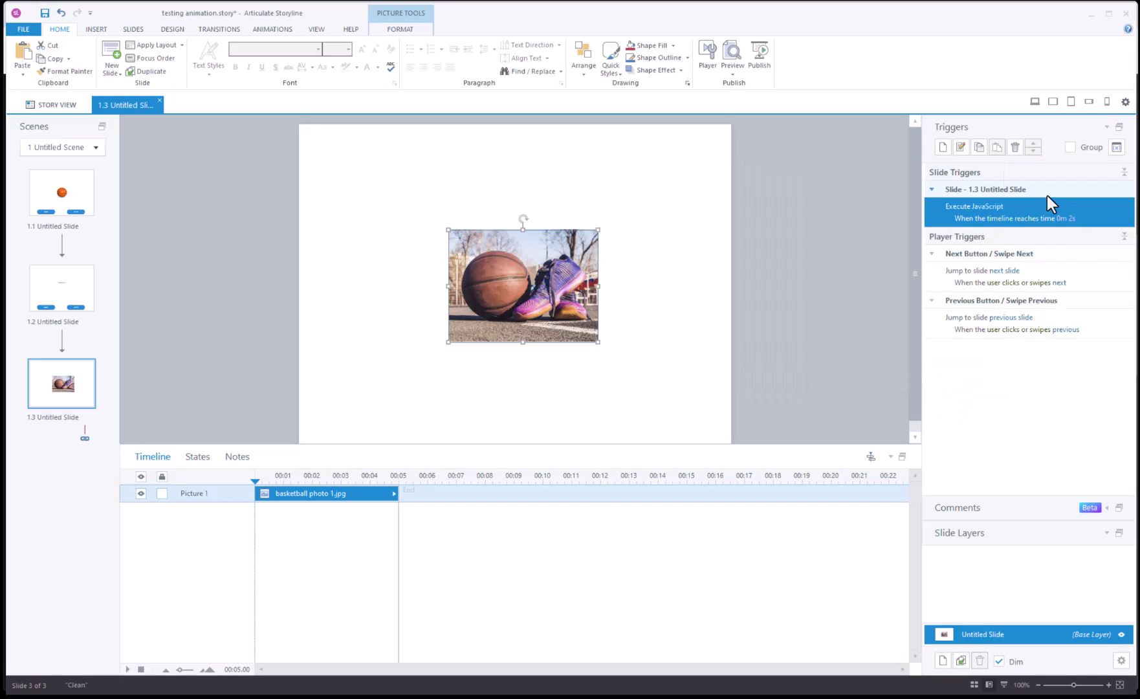
# Step: Duplicate slide 1.3's JavaScript trigger and select the first of the two copies
pyautogui.click(978, 146)
pyautogui.click(998, 146)
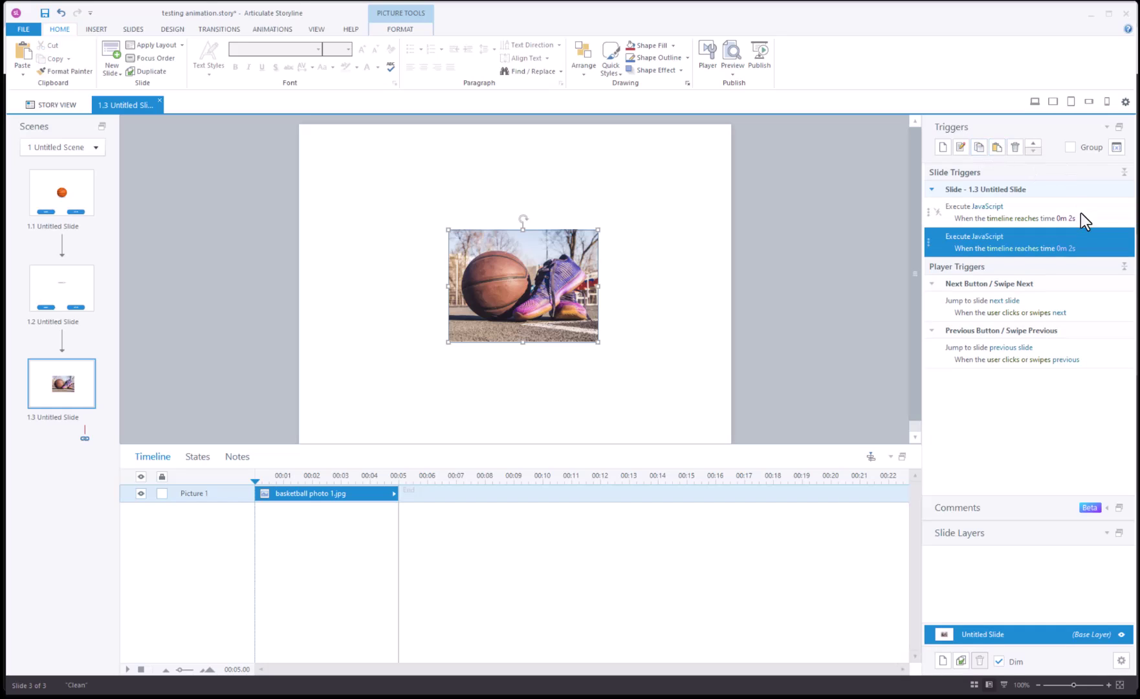
pyautogui.click(1009, 215)
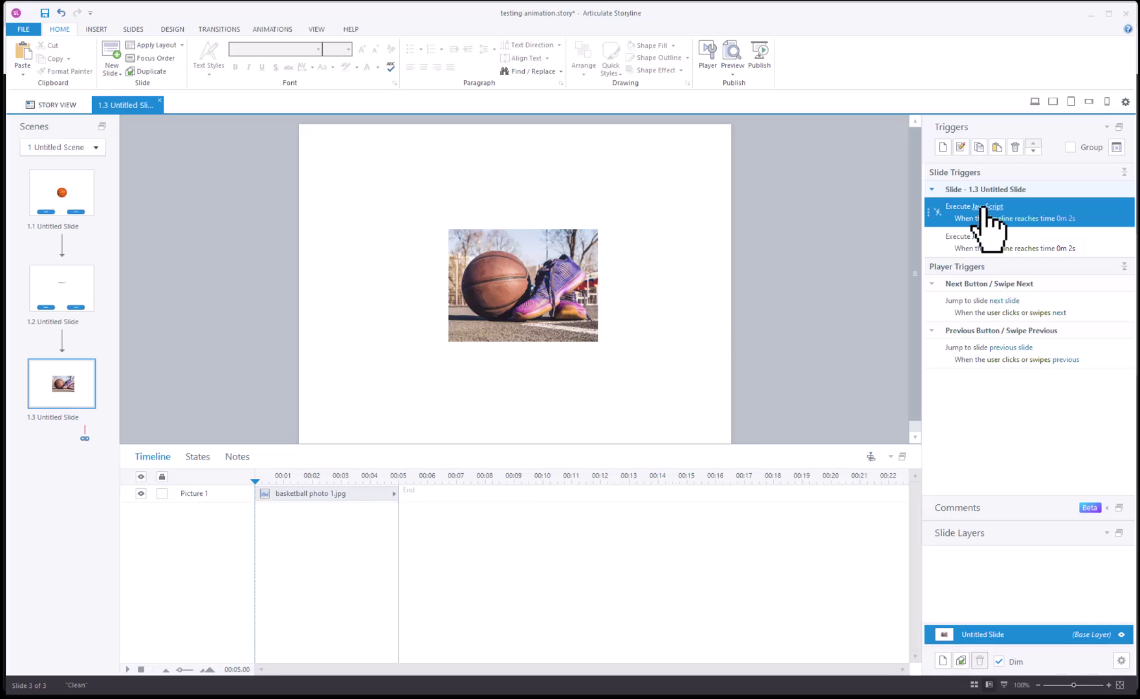
# Step: Change the first trigger's tween to scale 1 with the ease "back.out" and save the script
pyautogui.click(982, 207)
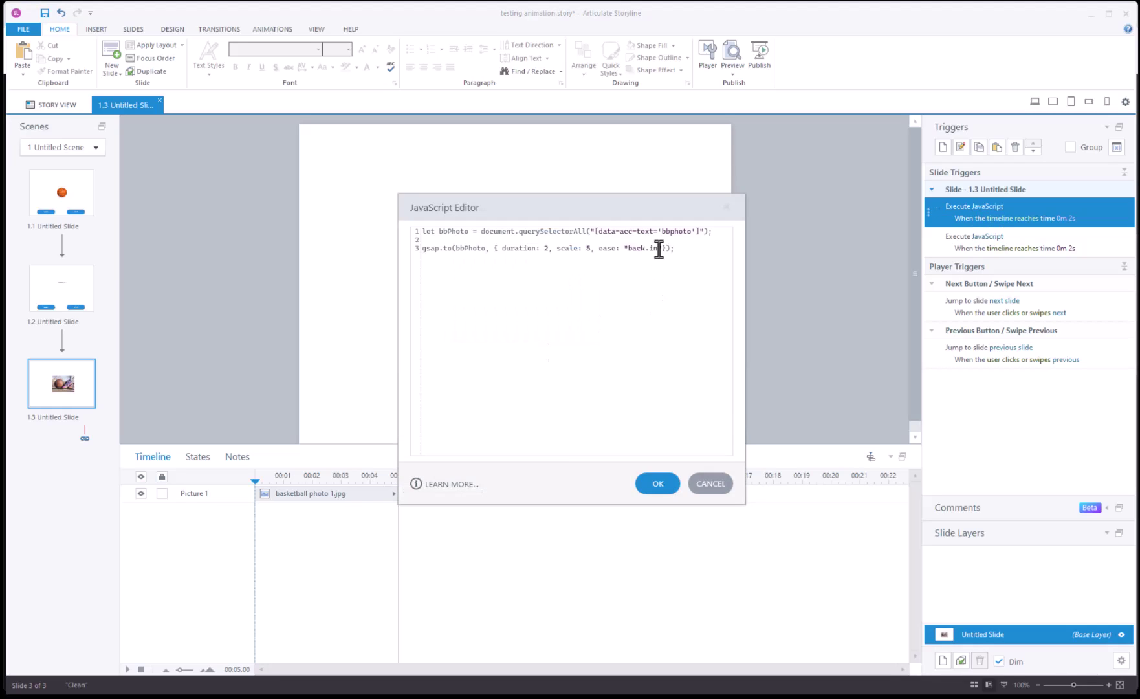
pyautogui.press('BackSpace')
pyautogui.press('BackSpace')
pyautogui.write('out')
pyautogui.press('BackSpace')
pyautogui.write('1')
pyautogui.click(662, 486)
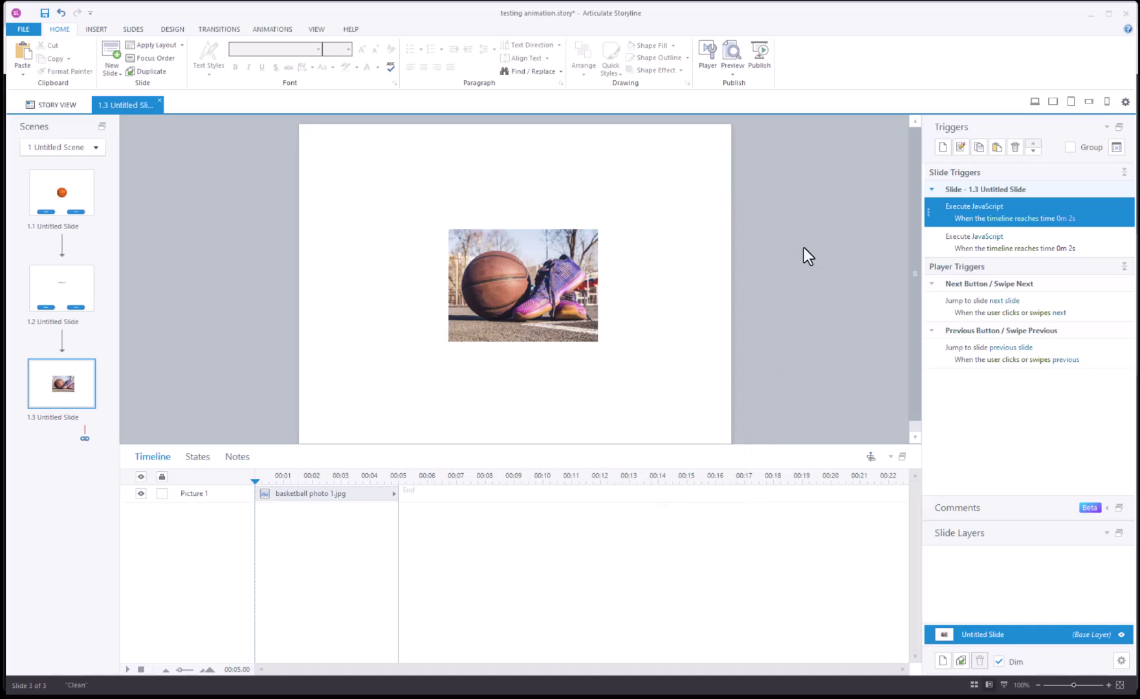
# Step: Try to set the first JavaScript trigger to run when the timeline reaches 8 seconds
pyautogui.click(1070, 219)
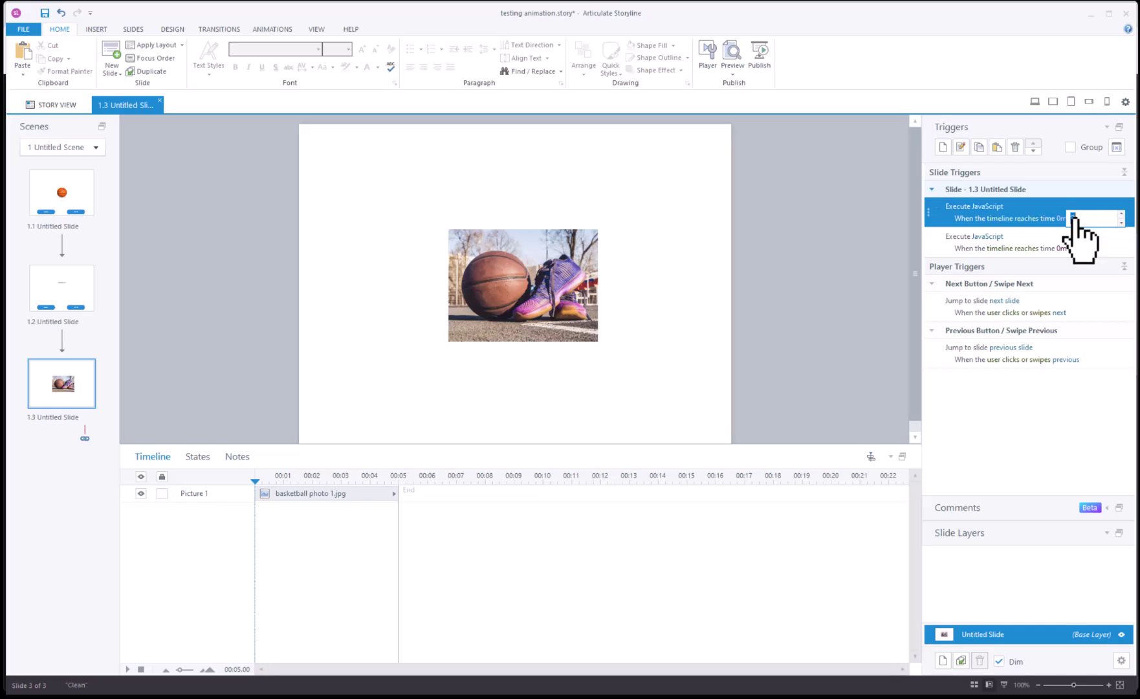
pyautogui.click(1092, 219)
pyautogui.doubleClick(1092, 218)
pyautogui.press('BackSpace')
pyautogui.write('8')
pyautogui.press('Return')
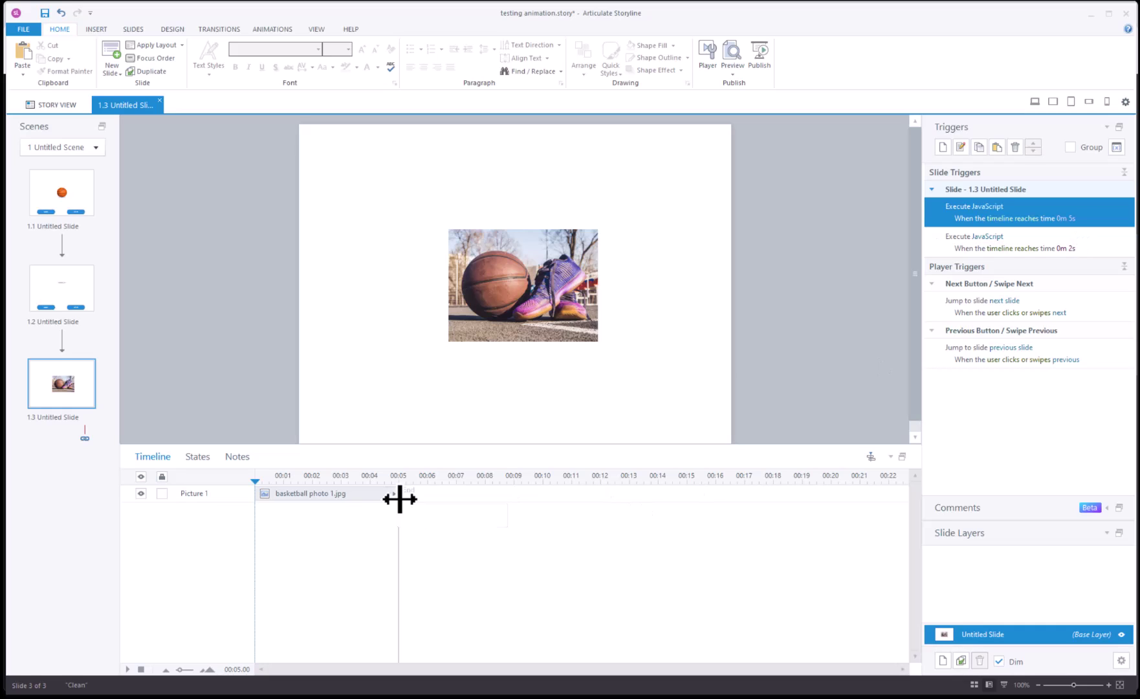
# Step: Extend the slide's timeline to 12 seconds and set the first JavaScript trigger to run at 0m 8s
pyautogui.moveTo(400, 501); pyautogui.dragTo(605, 513)
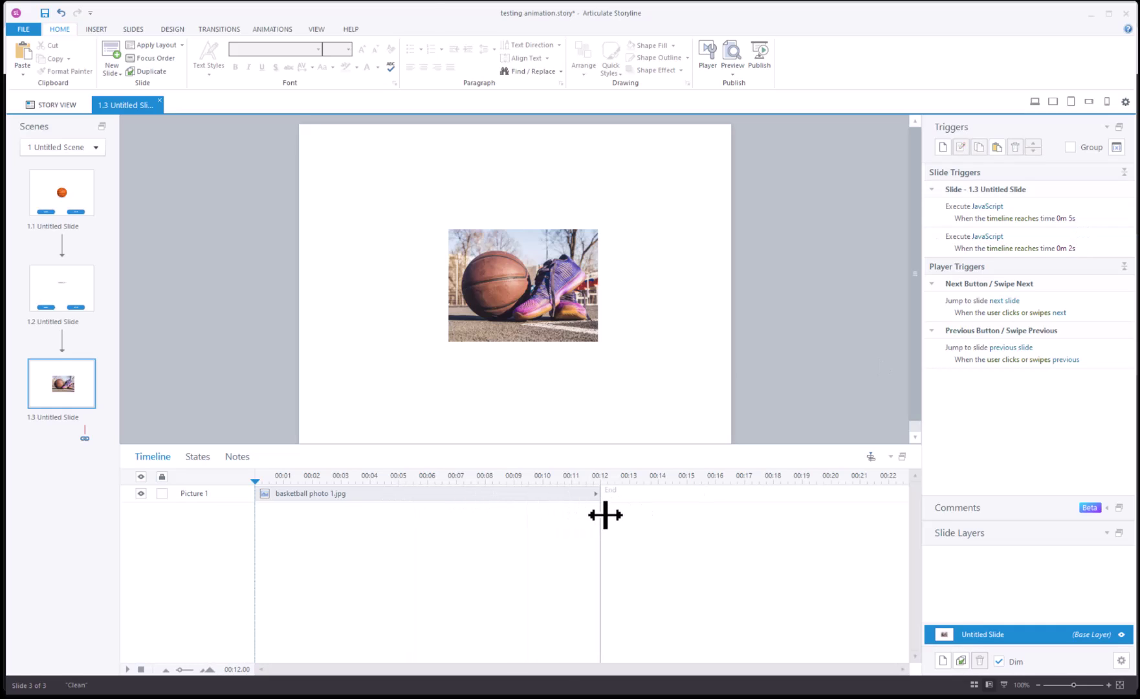
pyautogui.click(1072, 220)
pyautogui.click(1089, 221)
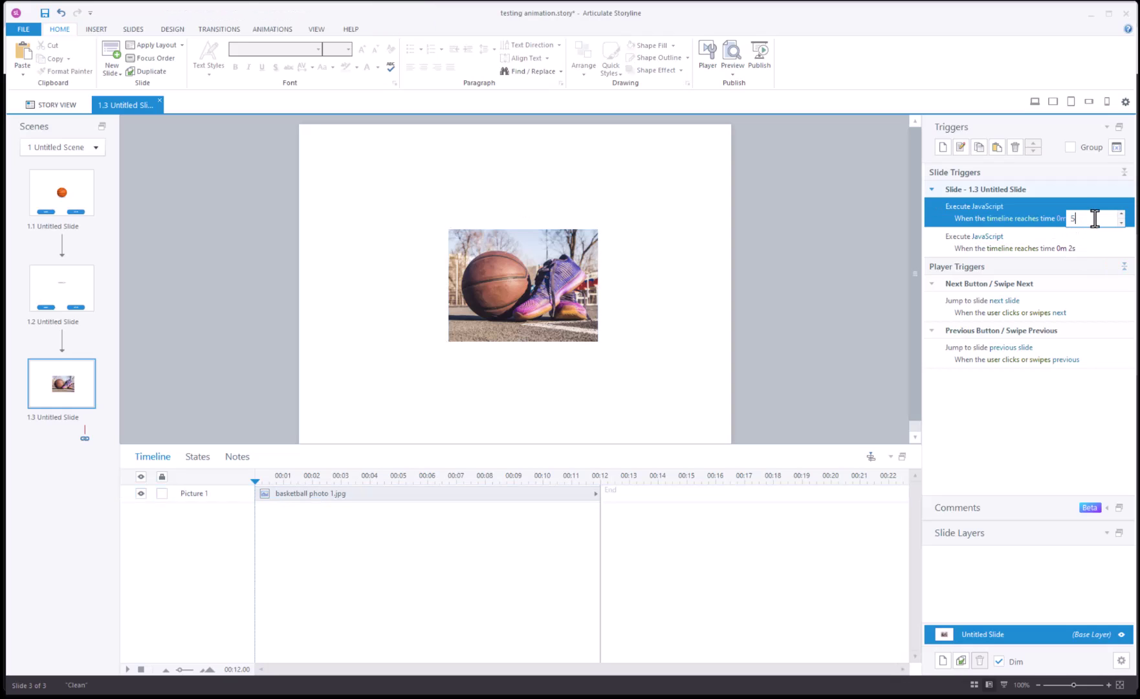
pyautogui.press('BackSpace')
pyautogui.write('8')
pyautogui.press('Return')
# Step: Save the project, publish it for the web and view the third slide of the published output
pyautogui.click(45, 14)
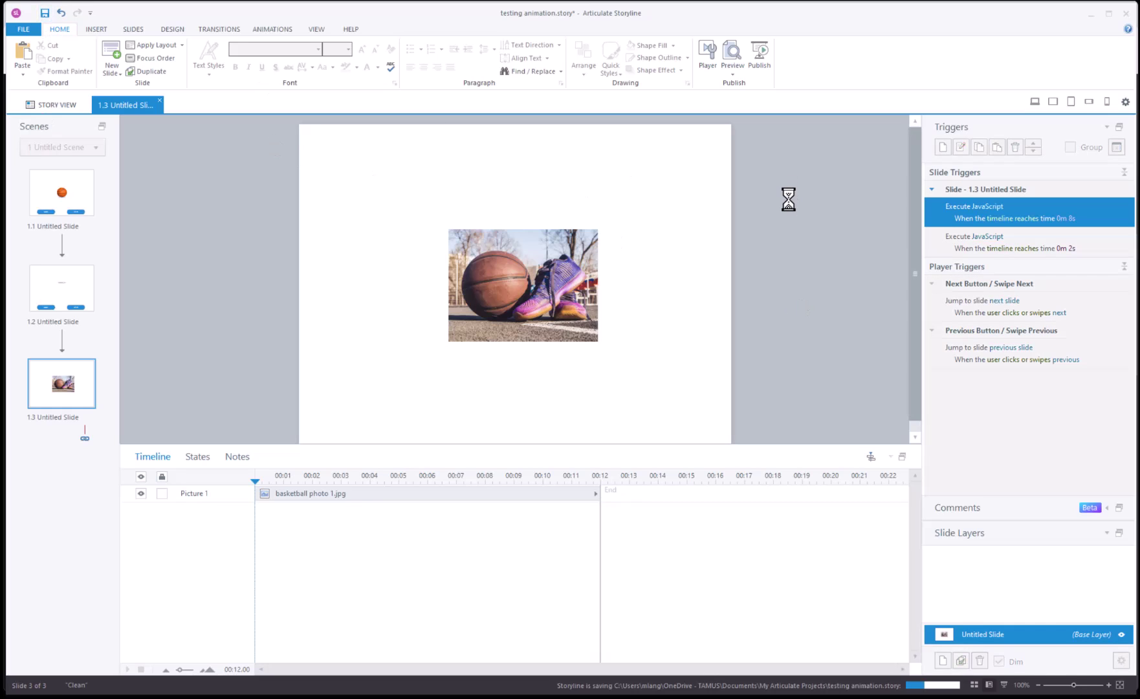
pyautogui.click(760, 57)
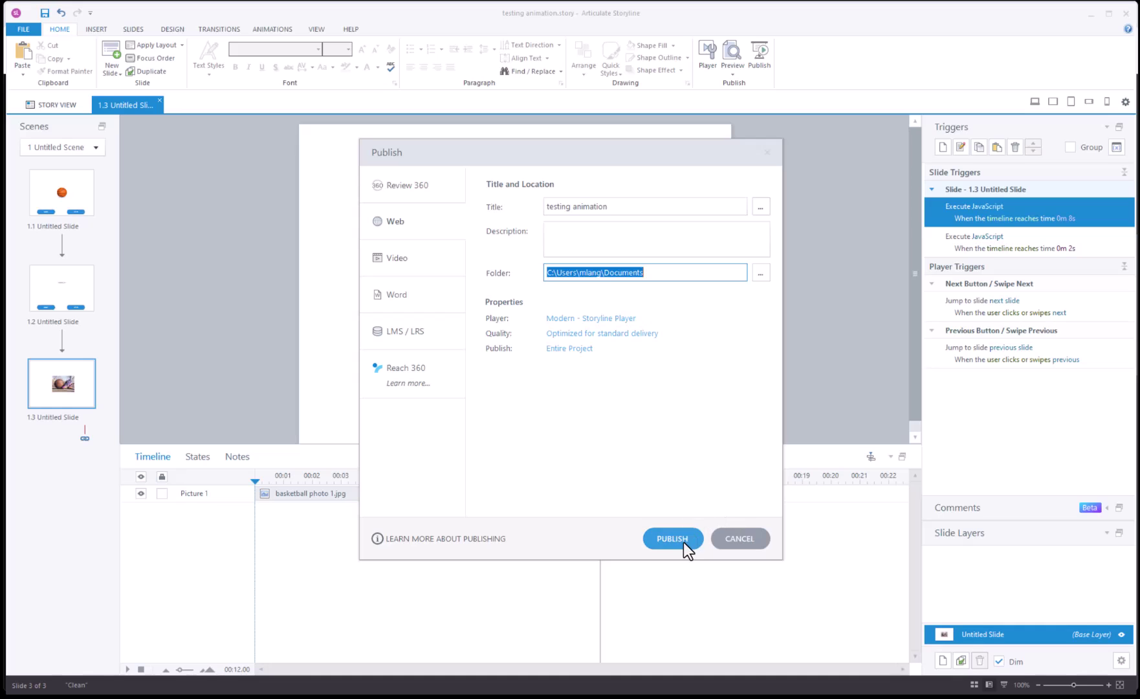
pyautogui.click(680, 538)
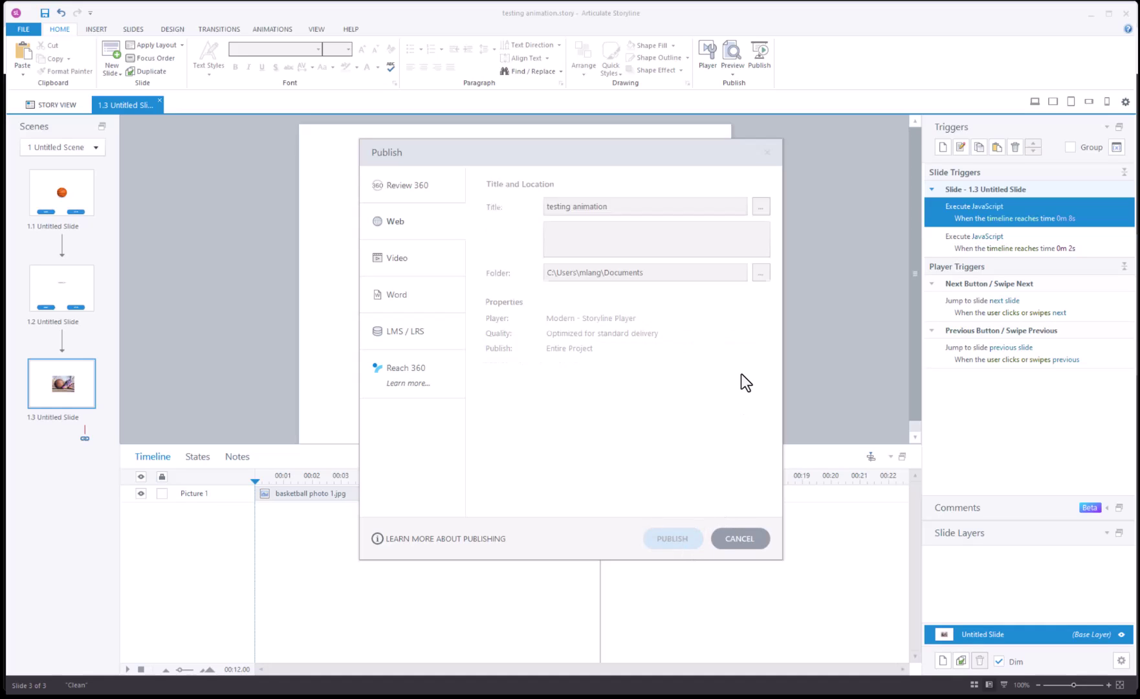
pyautogui.click(507, 339)
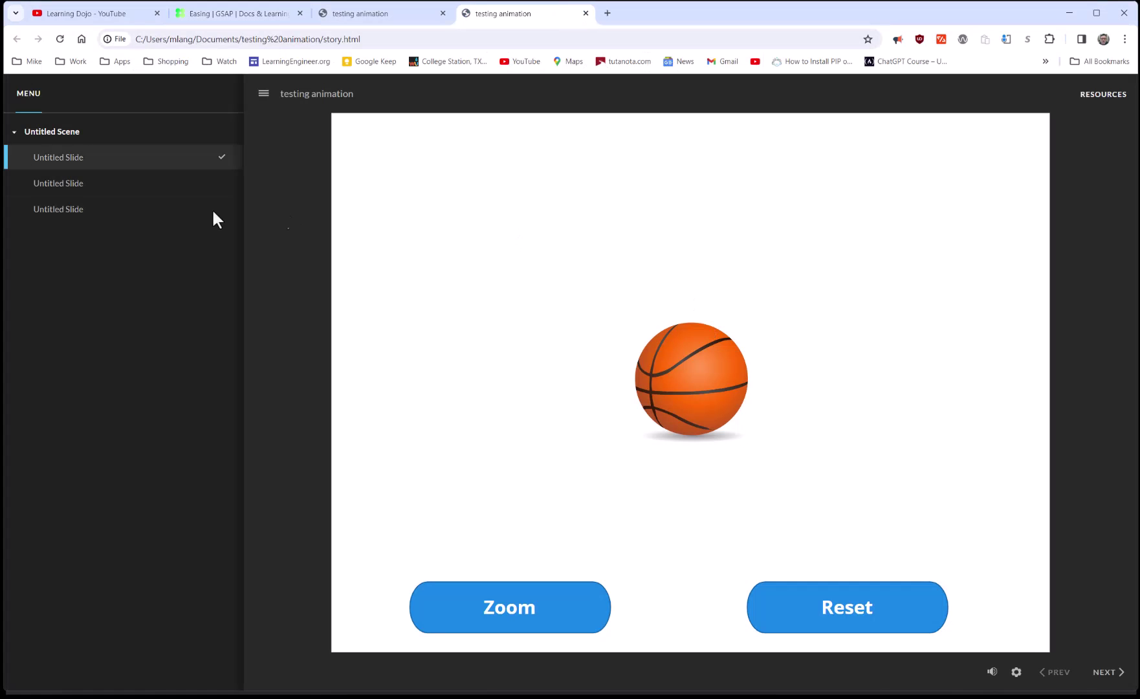
pyautogui.click(114, 214)
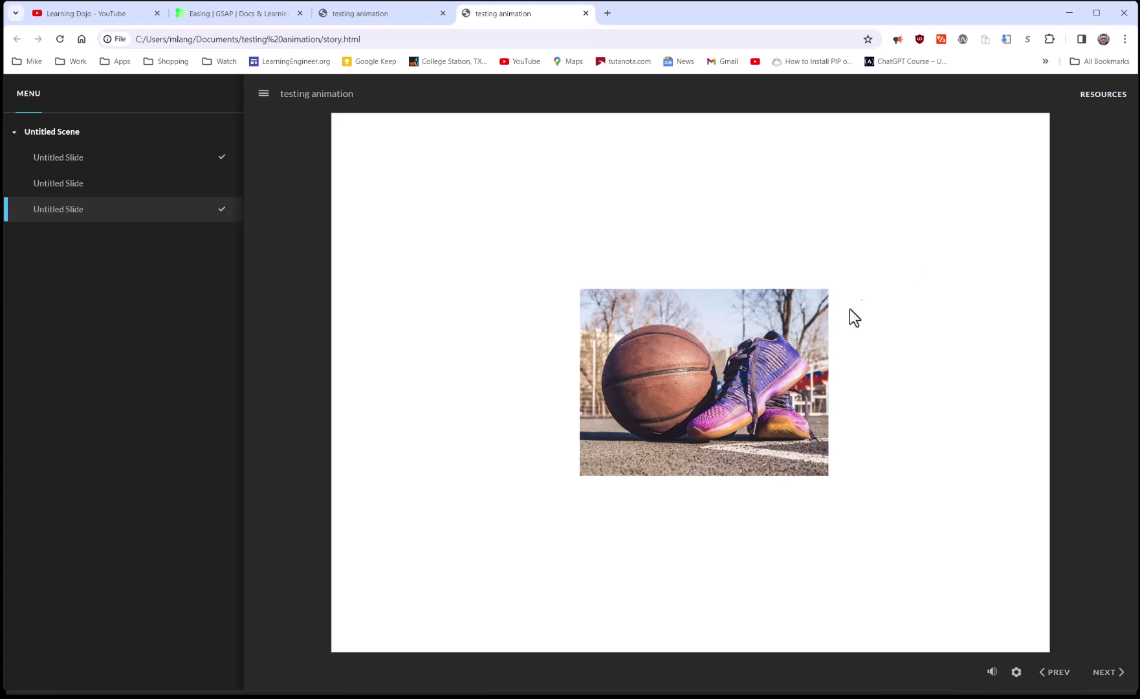
# Step: Close the older preview in the browser, switch back to Storyline and dismiss the publishing confirmation
pyautogui.click(443, 14)
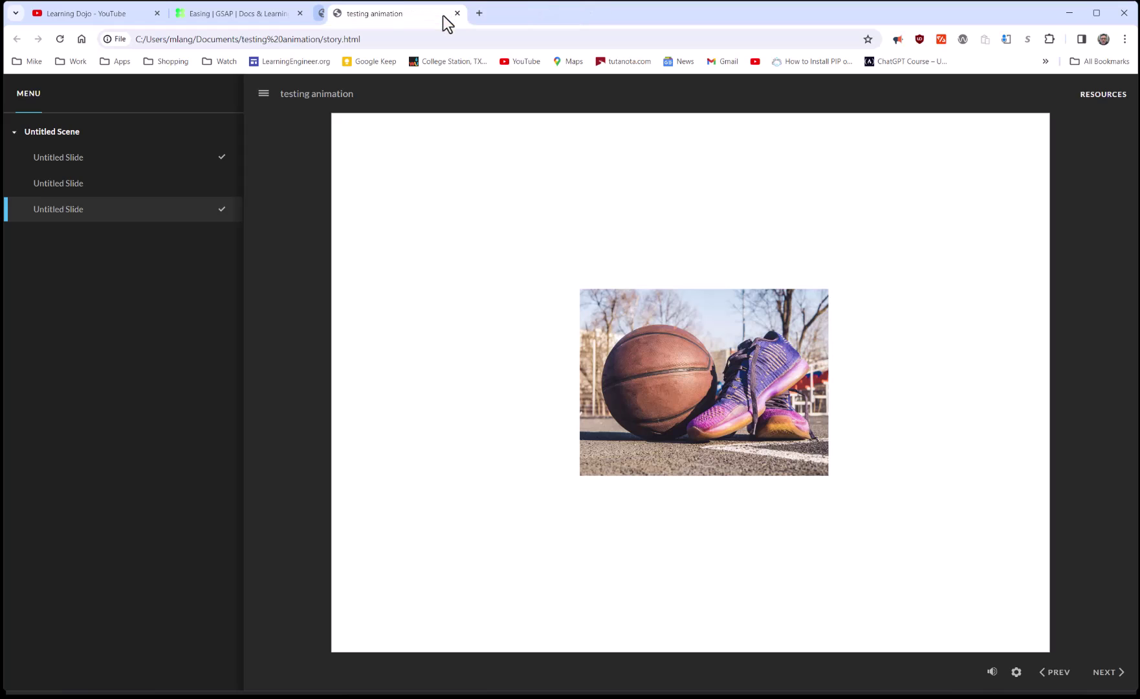
pyautogui.hotkey('alt', 'Tab')
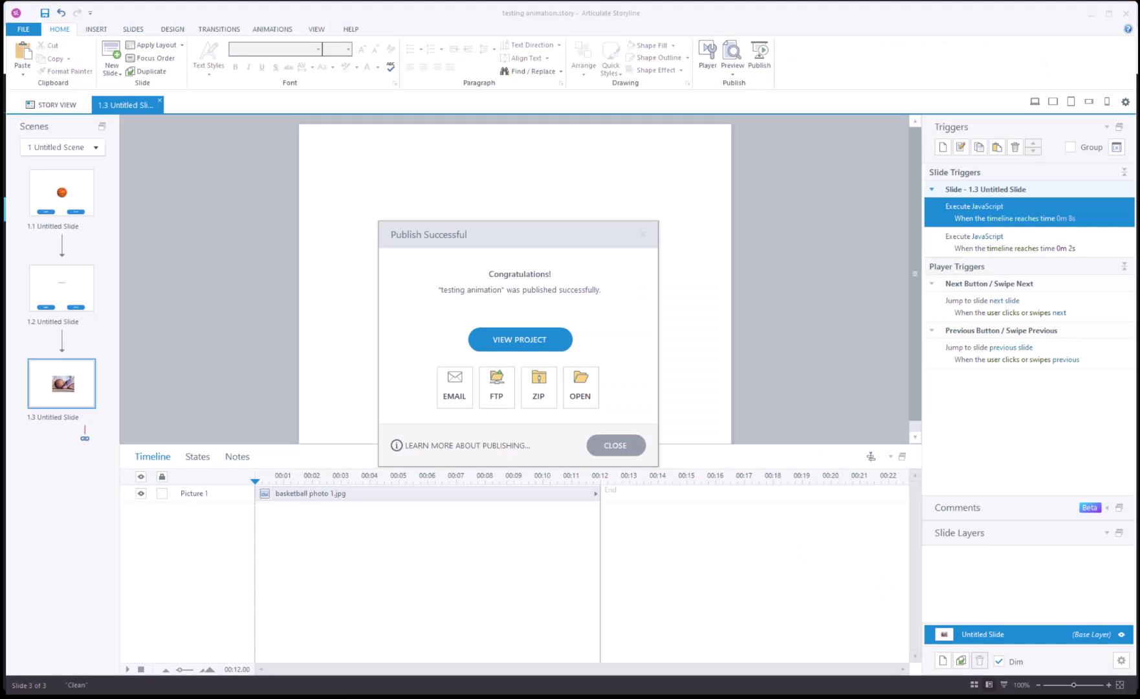
pyautogui.click(599, 452)
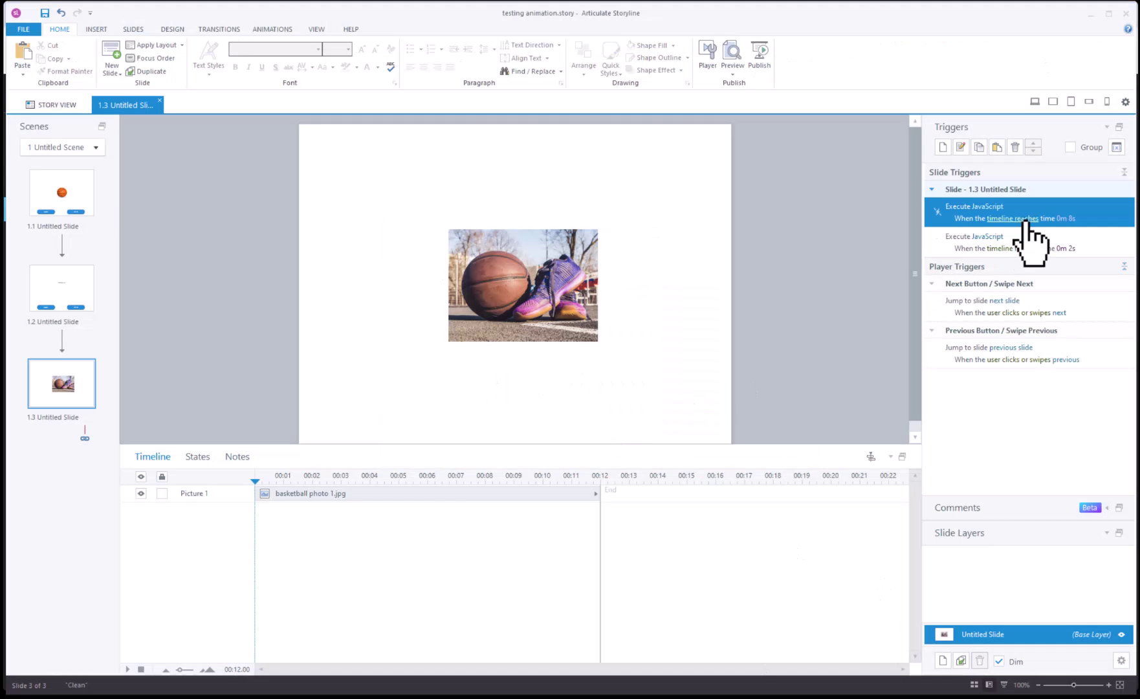
# Step: Compare the selector in the 0m 2s trigger's script with the basketball photo's alternate text in its accessibility settings
pyautogui.click(992, 237)
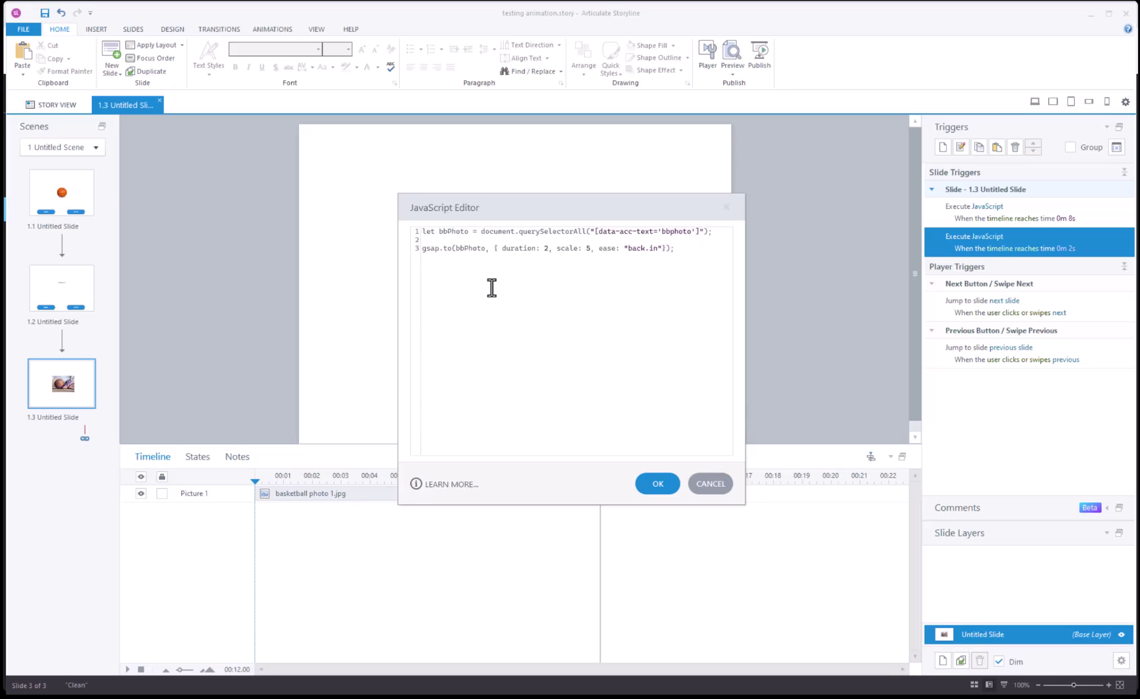
pyautogui.click(710, 483)
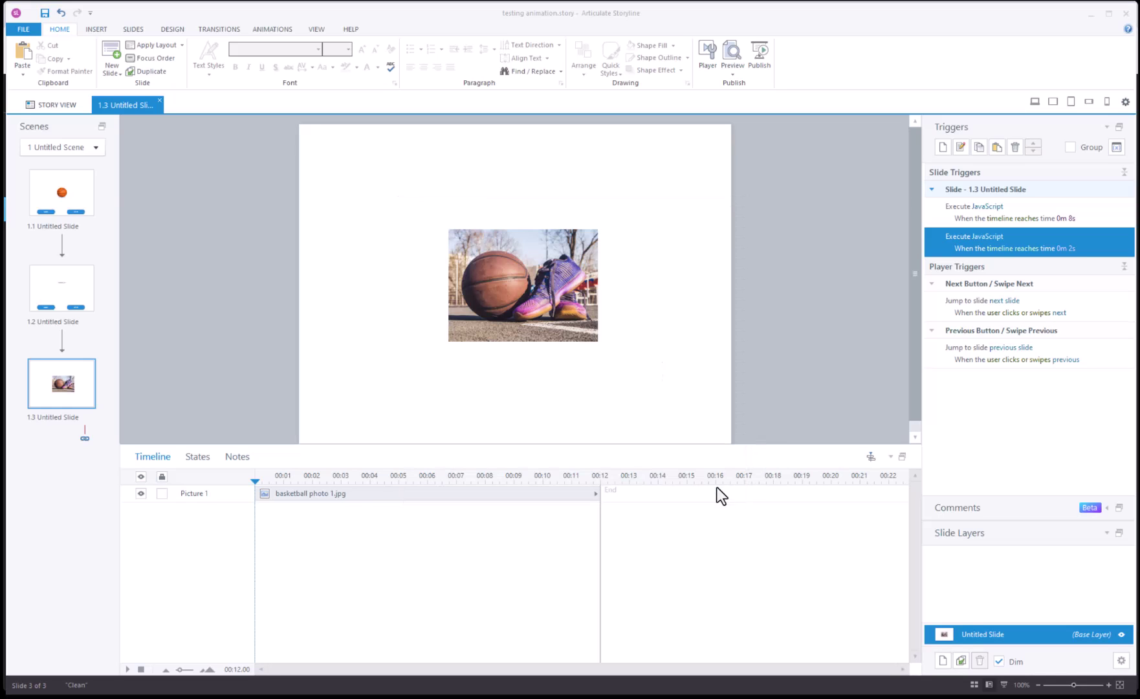
pyautogui.click(545, 286)
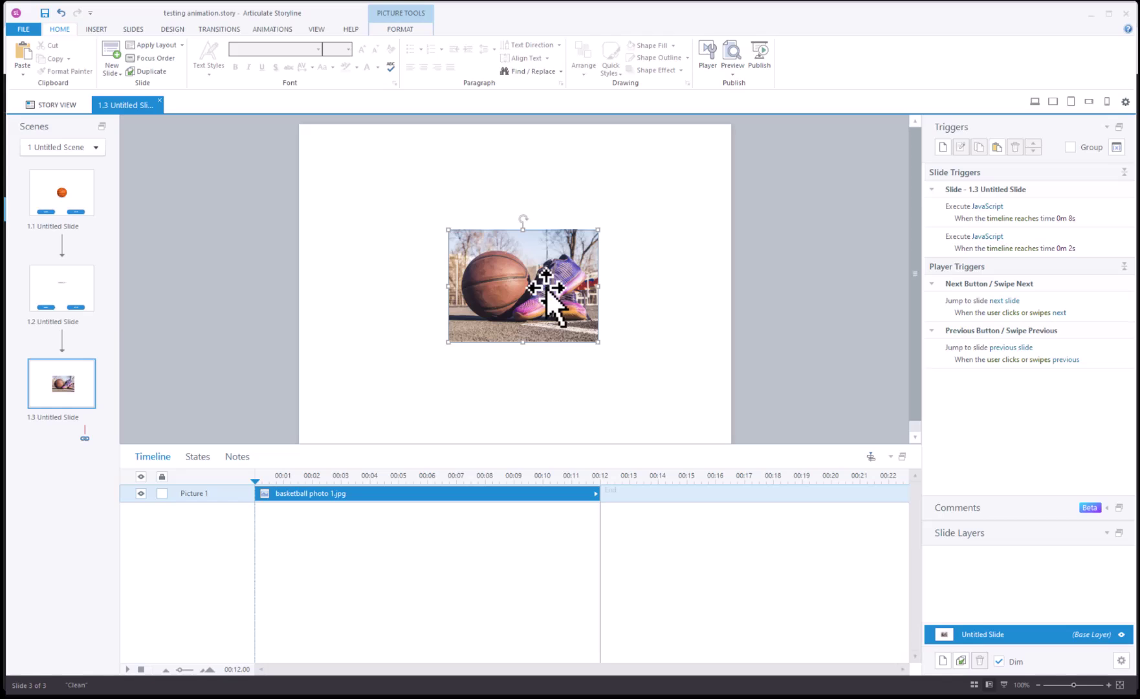
pyautogui.rightClick(546, 293)
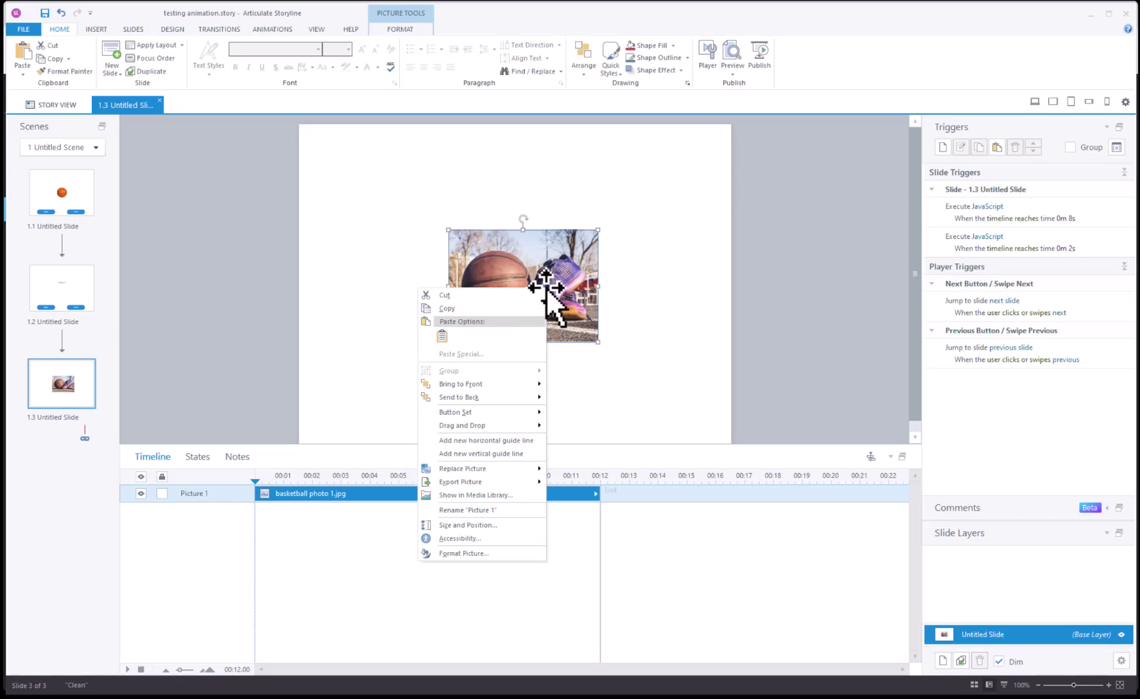
pyautogui.click(503, 536)
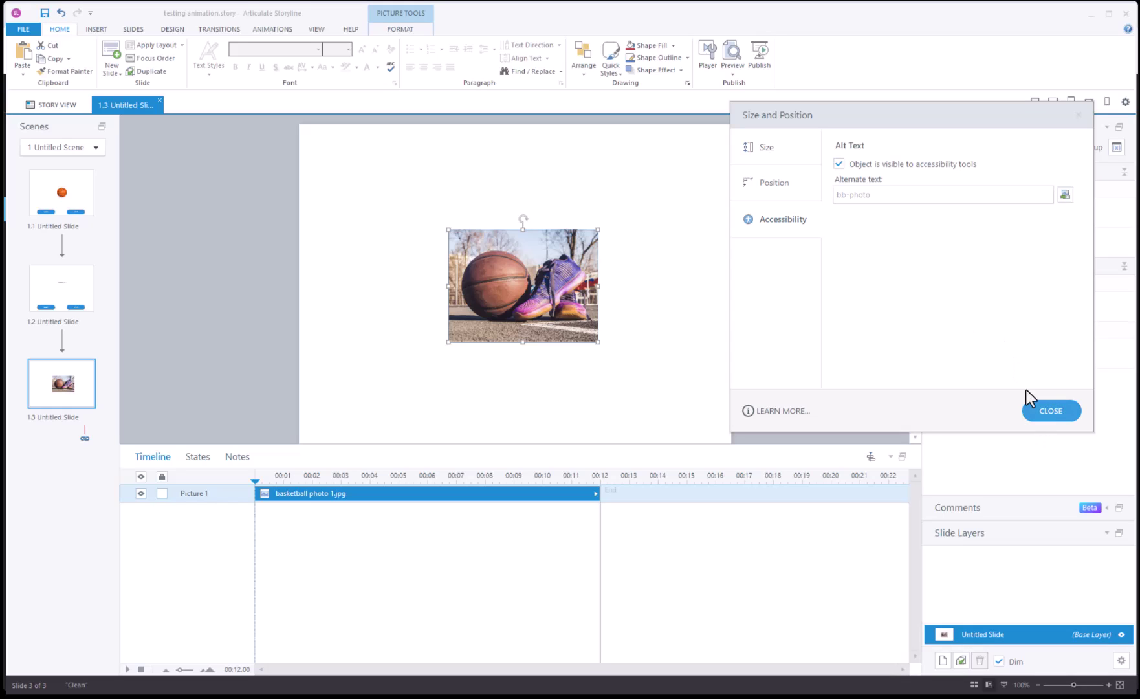
pyautogui.doubleClick(848, 194)
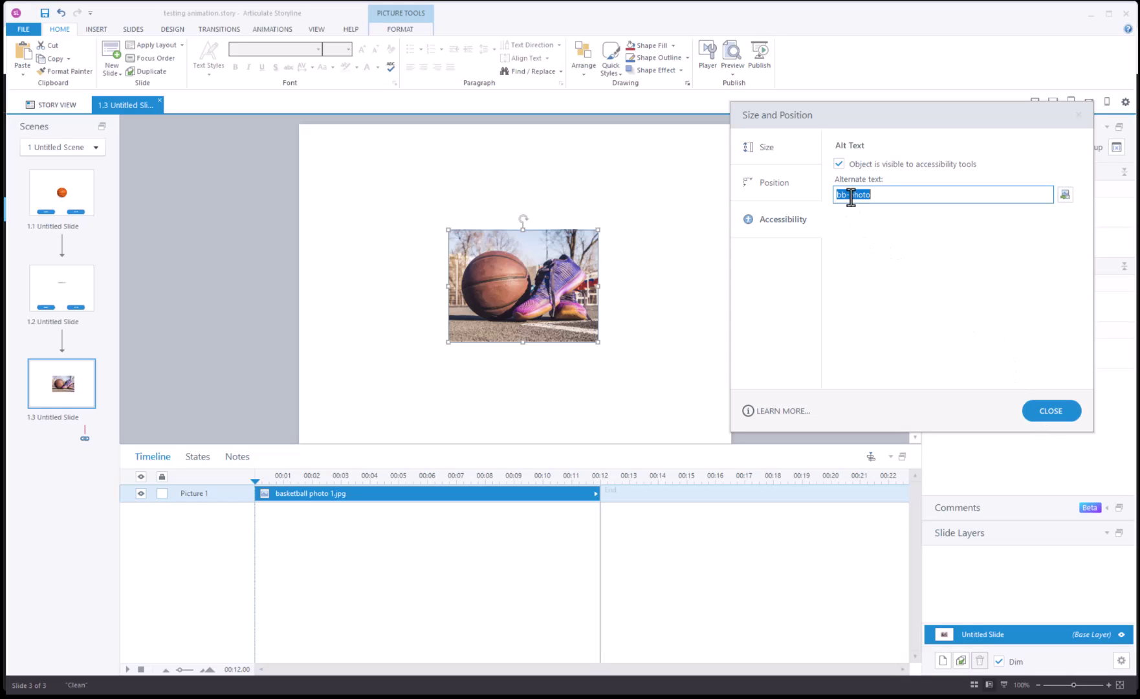
pyautogui.click(1060, 412)
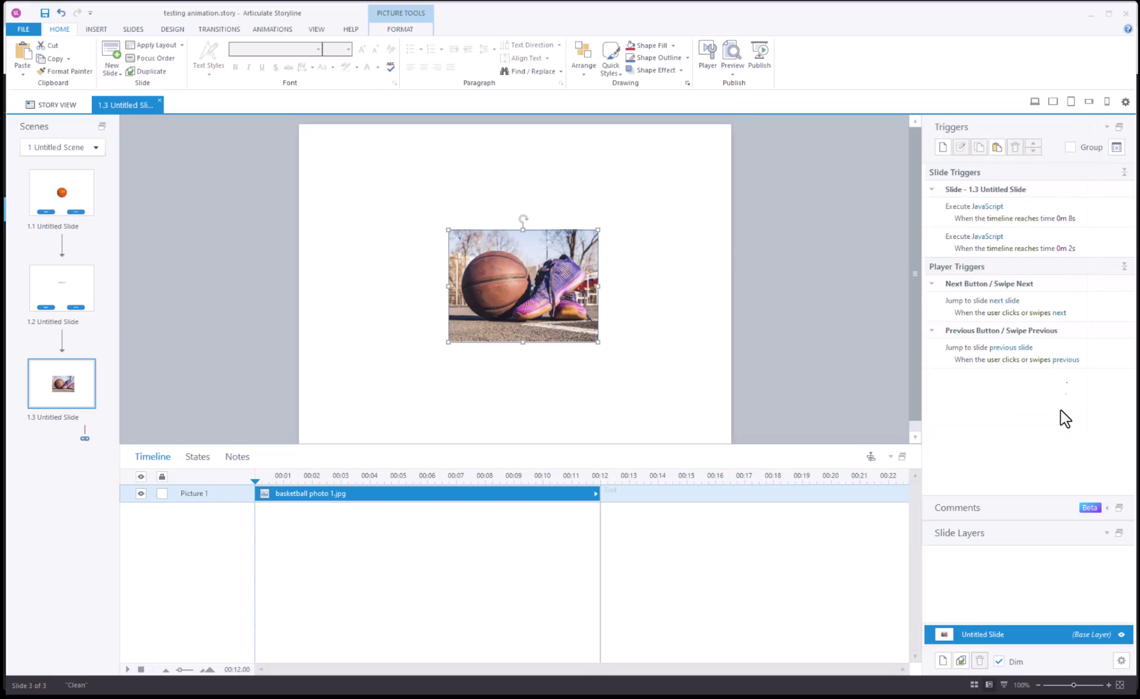
# Step: Correct the alternate-text selector in the 0m 8s trigger's script to 'bb-photo' and save it
pyautogui.click(997, 209)
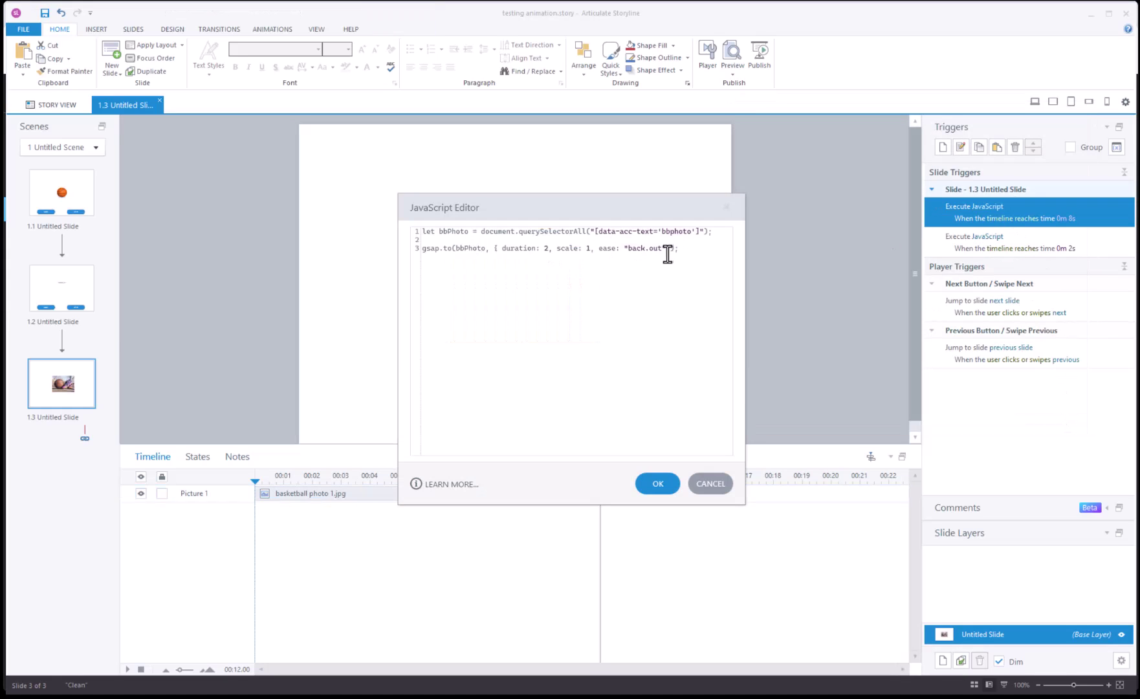
pyautogui.click(670, 231)
pyautogui.write('-')
pyautogui.click(647, 489)
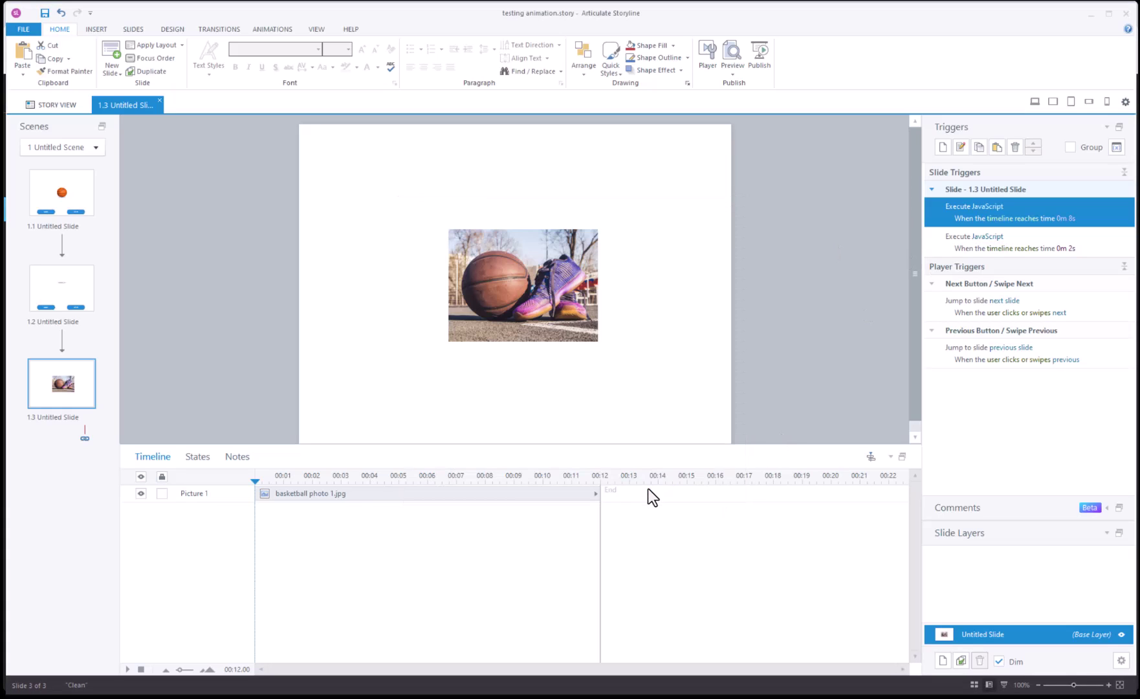
# Step: Correct the alternate-text selector in the 0m 2s trigger's script to 'bb-photo' and save it
pyautogui.click(988, 240)
pyautogui.click(987, 238)
pyautogui.click(670, 231)
pyautogui.write('-')
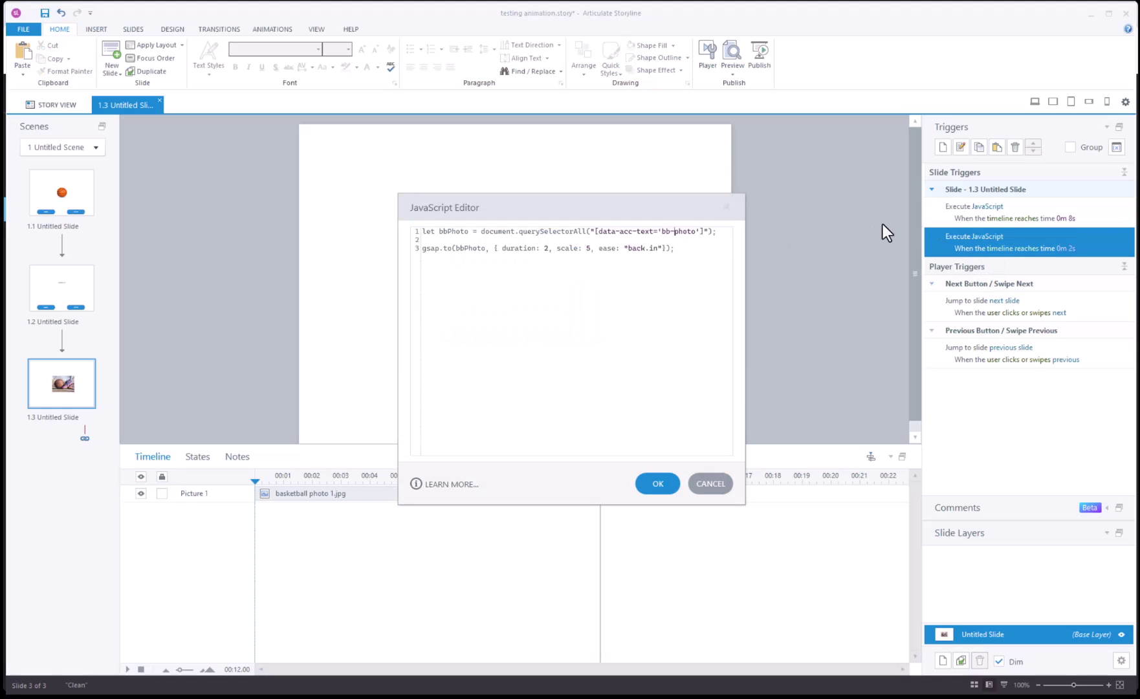
pyautogui.click(658, 484)
# Step: Save the project, republish it for the web and open the published output
pyautogui.click(44, 13)
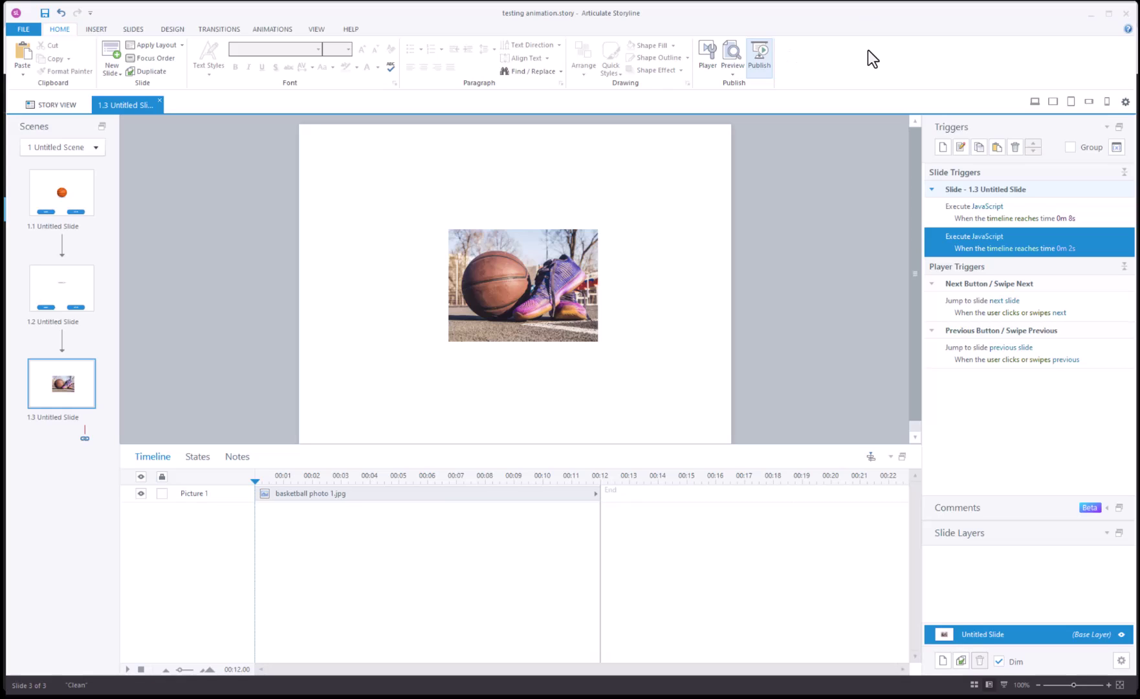
pyautogui.click(674, 537)
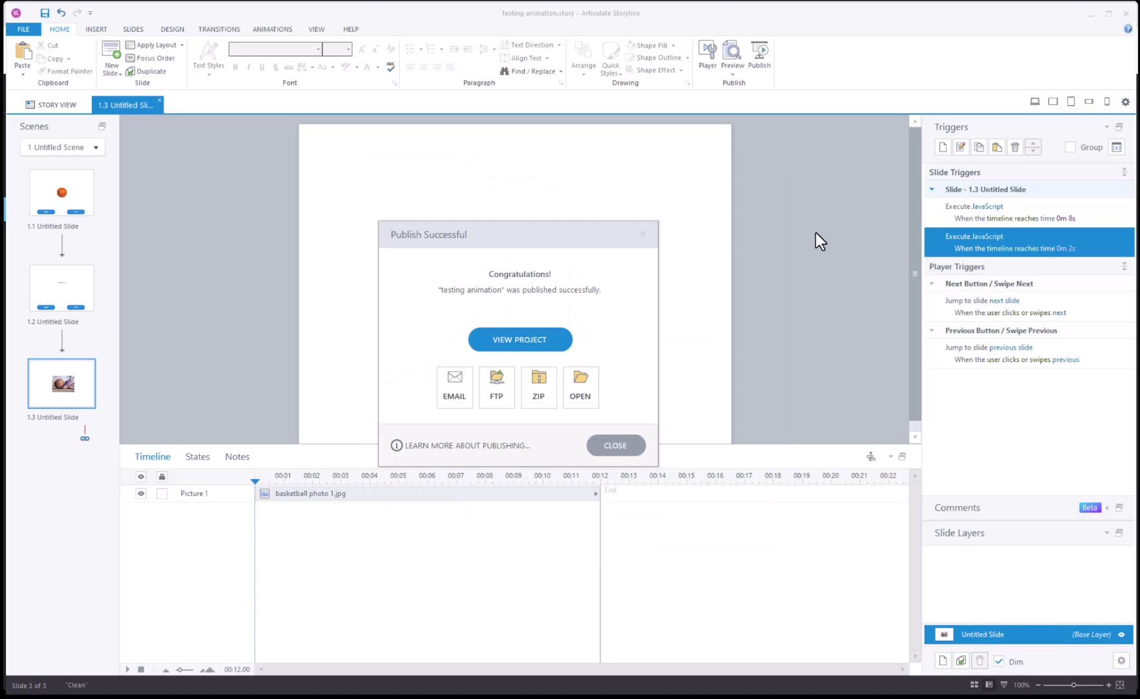
pyautogui.click(522, 338)
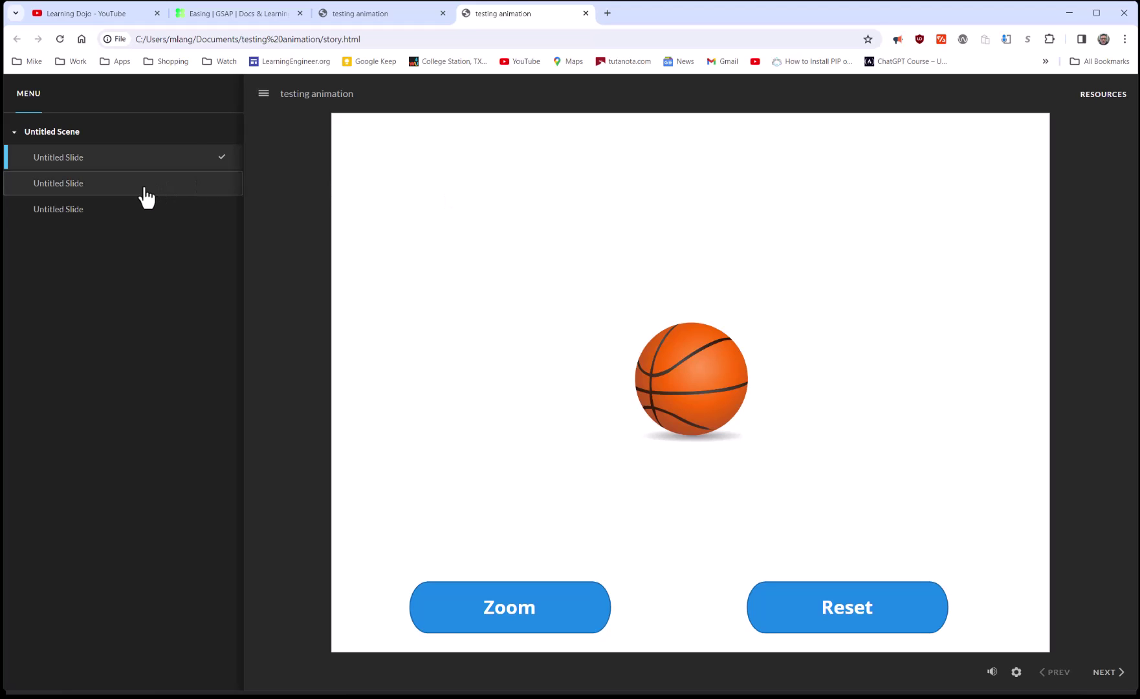
# Step: Play the photo animation on the published third slide and test the Zoom button on the second slide
pyautogui.click(138, 209)
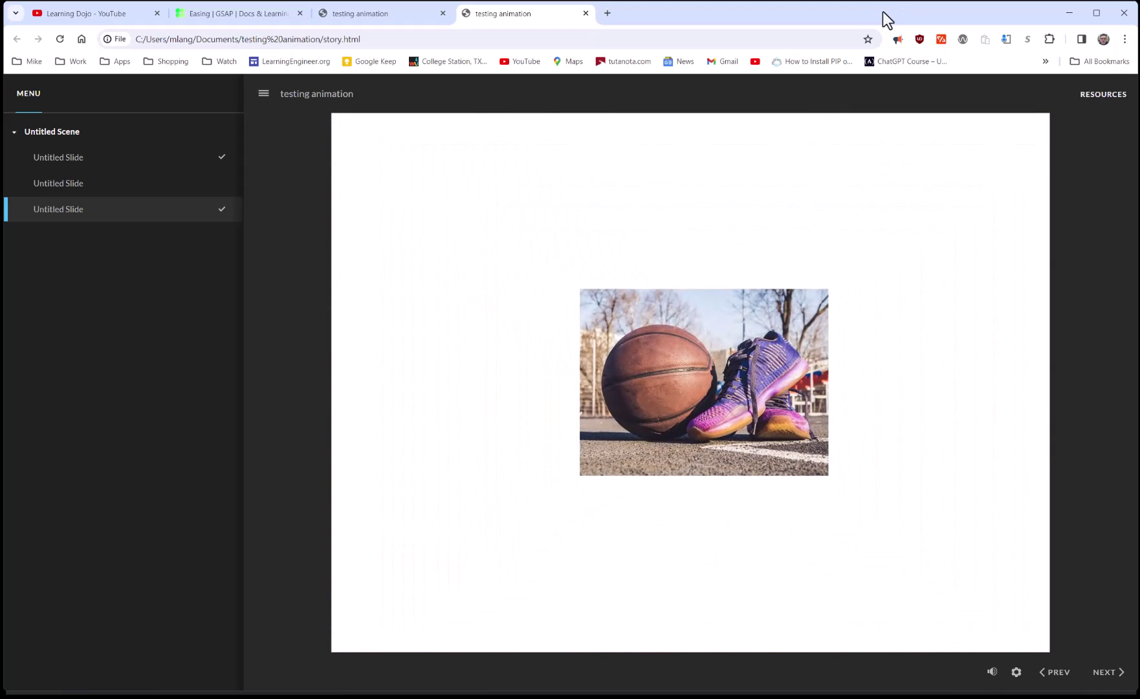
pyautogui.click(220, 193)
pyautogui.click(513, 616)
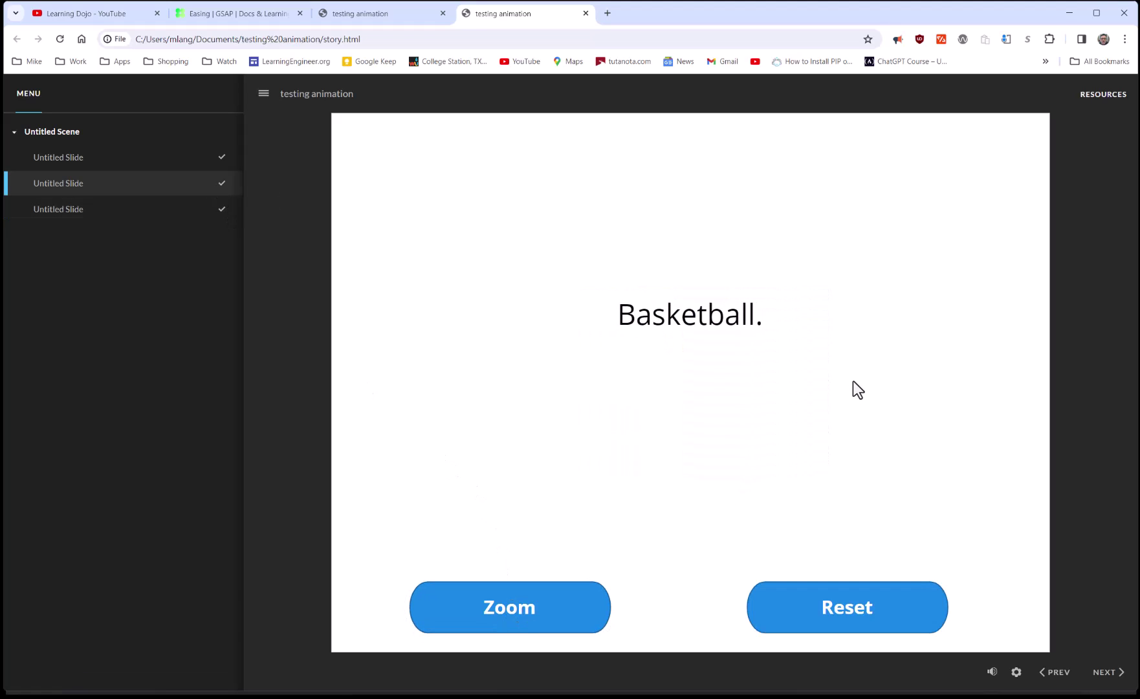